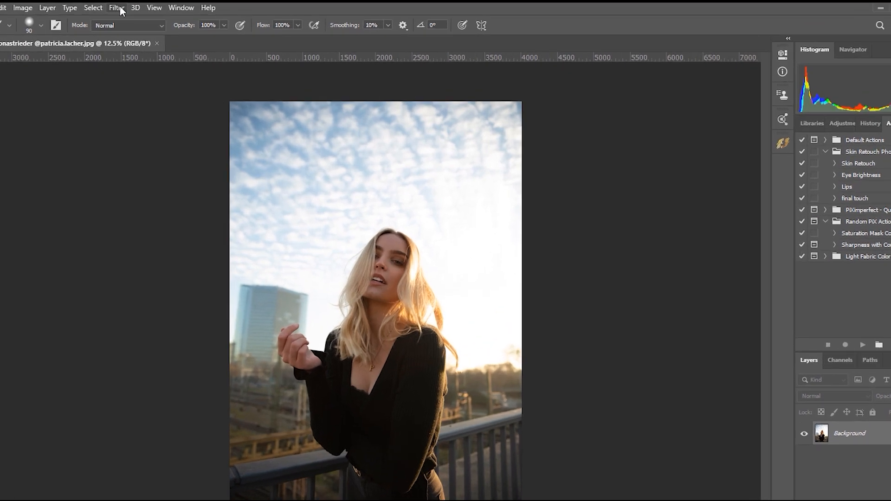
- Open the Camera Raw Filter and apply the automatic tone adjustment to the portrait
left_click(118, 8)
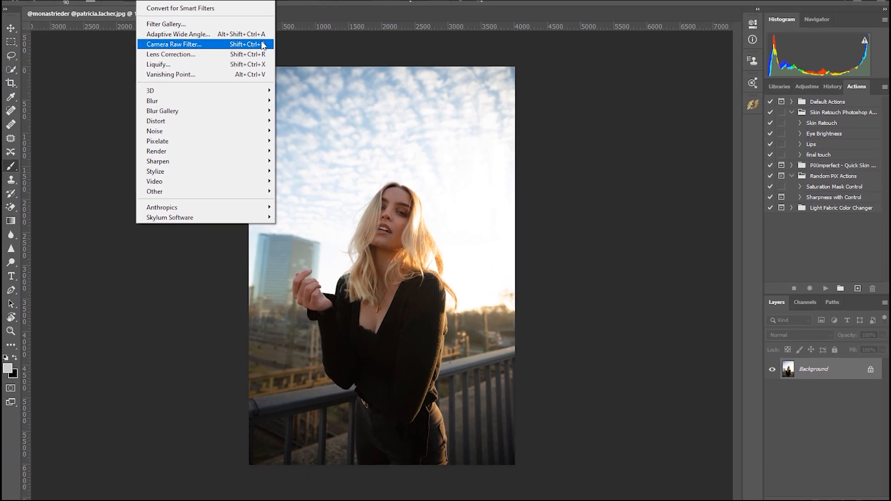
left_click(268, 45)
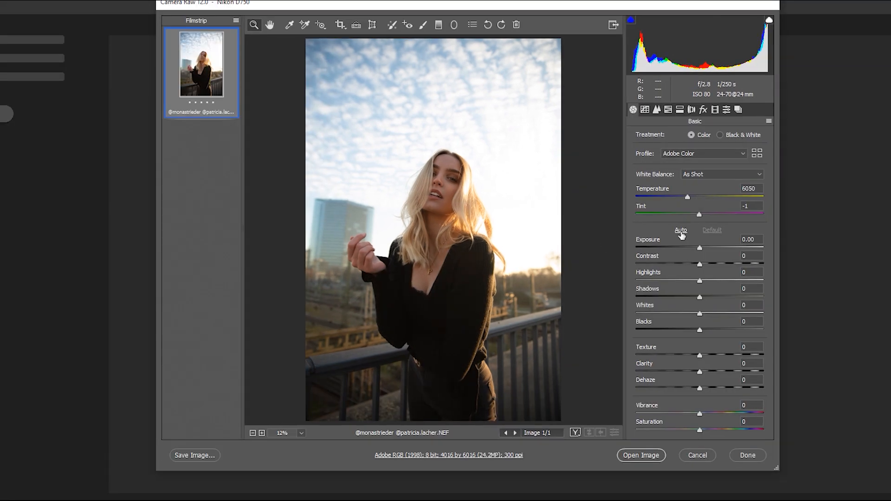
left_click(681, 232)
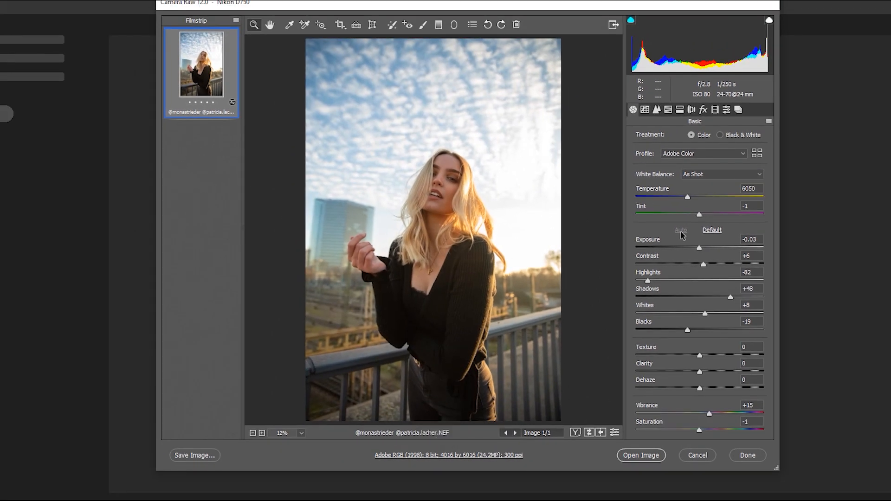
- Try the Auto white balance on the portrait and return it to As Shot
left_click(716, 174)
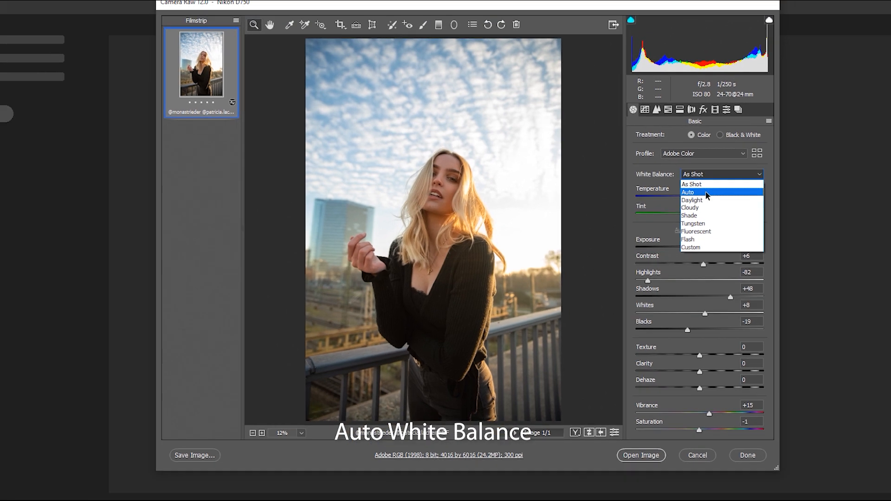
left_click(732, 187)
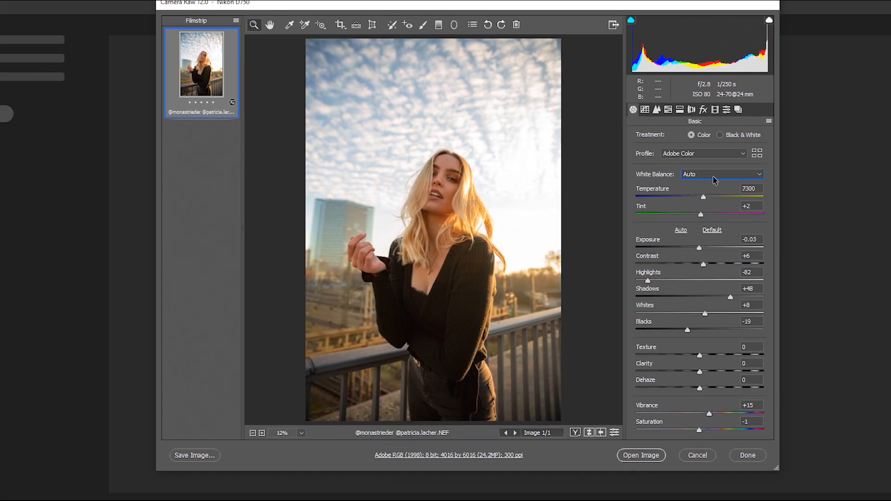
left_click(714, 178)
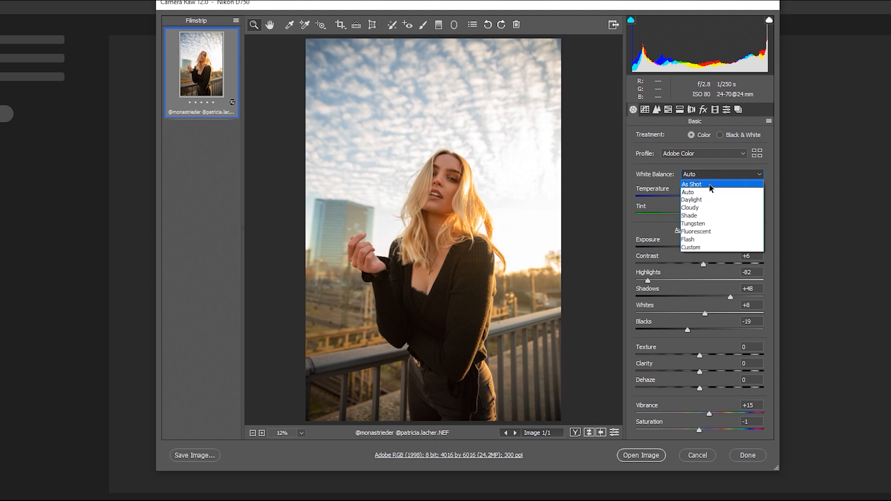
left_click(711, 185)
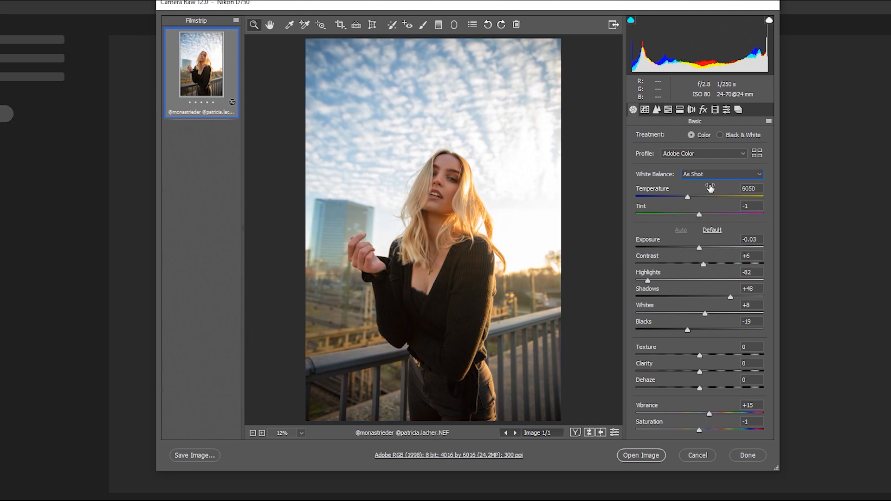
- Open the adjusted image from Camera Raw and duplicate the Background layer
left_click(643, 456)
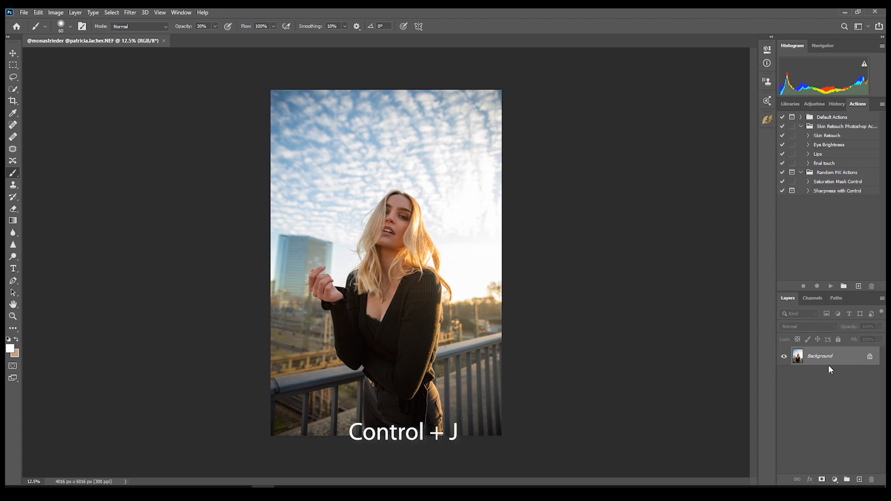
key("ctrl+j")
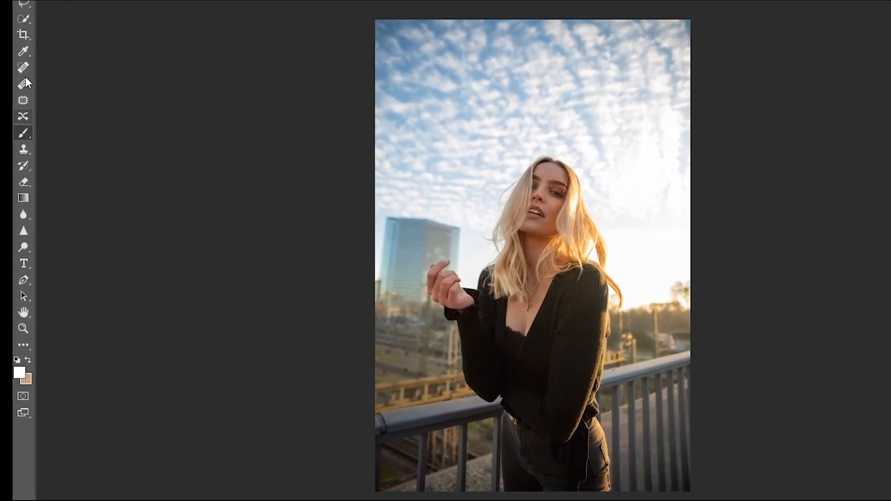
- Heal the small blemishes on the face, including the forehead and between the eyebrows, with the Spot Healing Brush
left_click(24, 68)
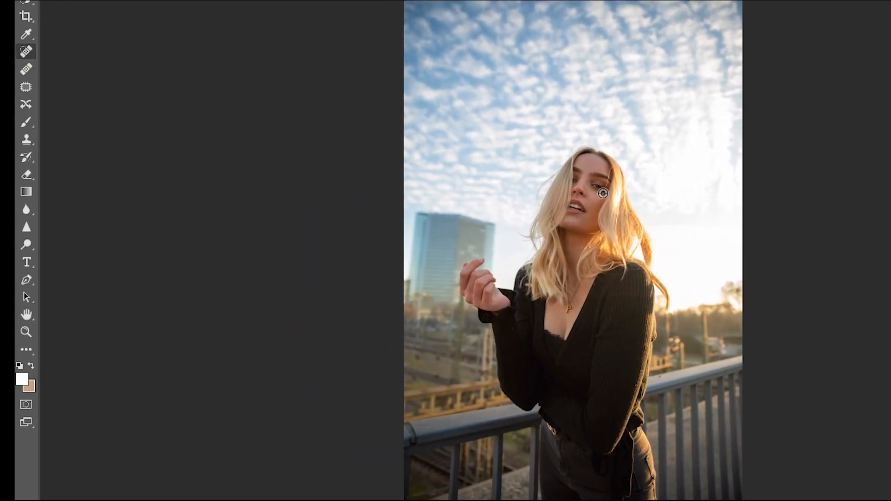
scroll(603, 193, "up", 10)
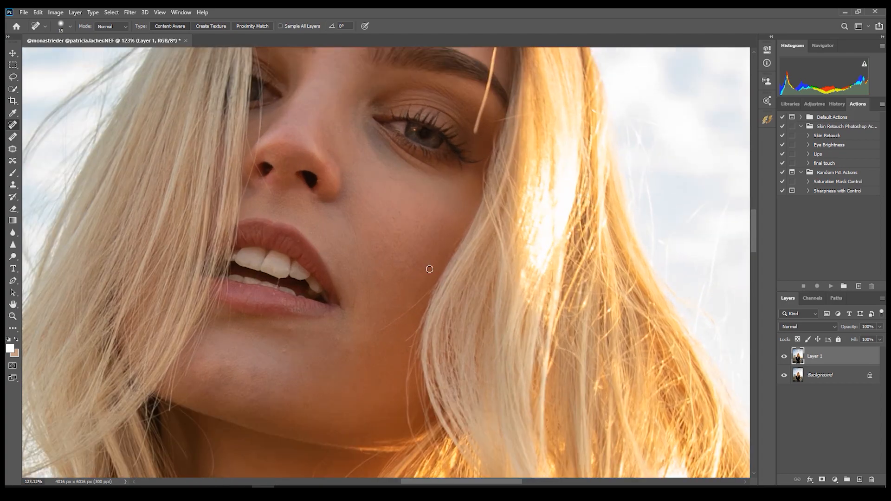
scroll(648, 350, "up", 2)
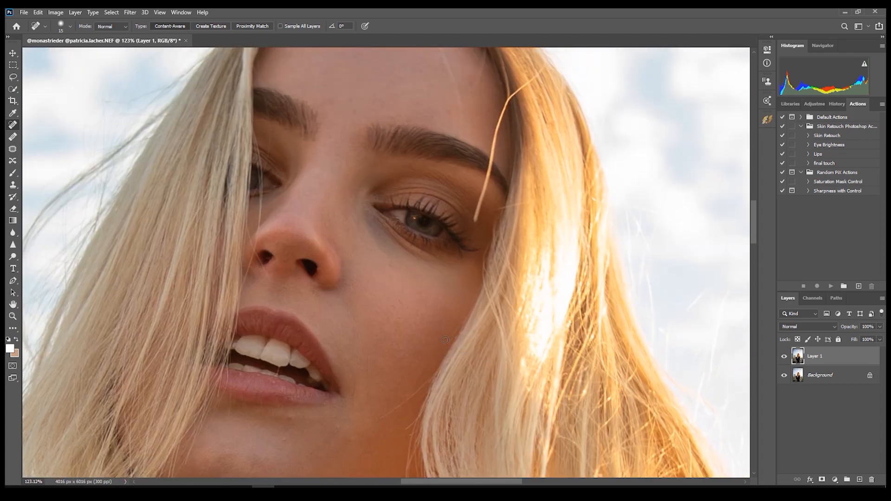
scroll(337, 132, "up", 3)
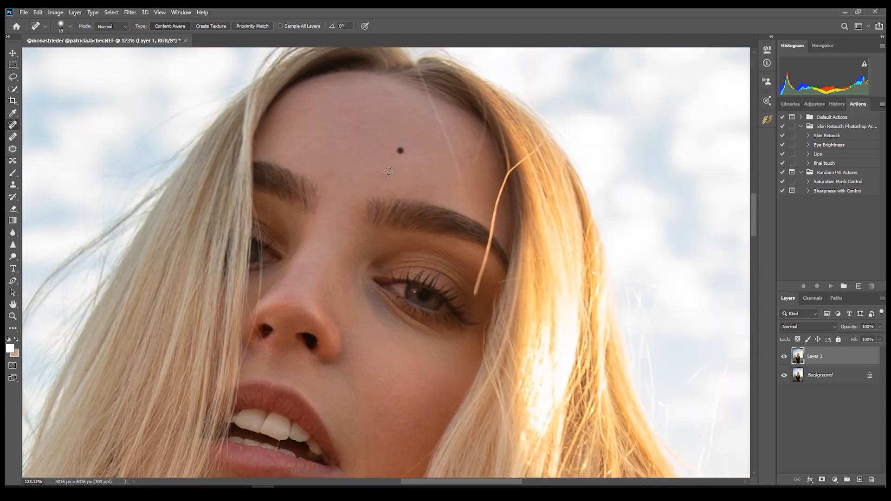
scroll(391, 320, "down", 5)
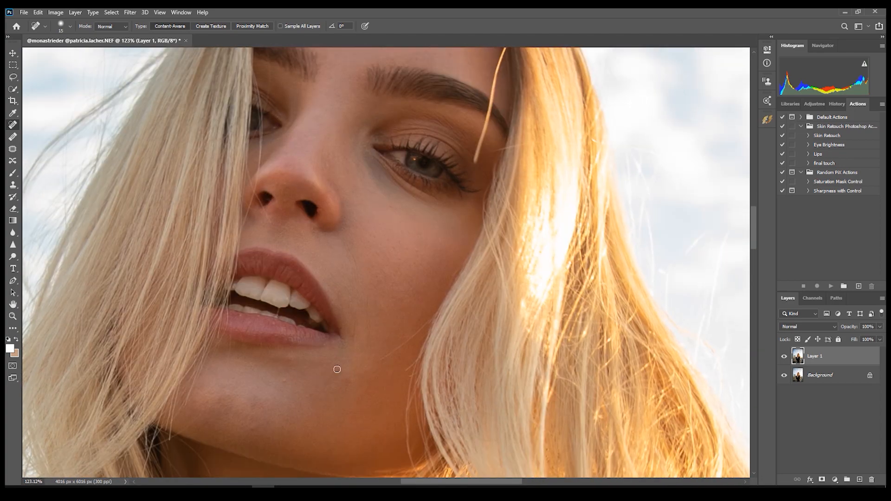
scroll(323, 238, "up", 3)
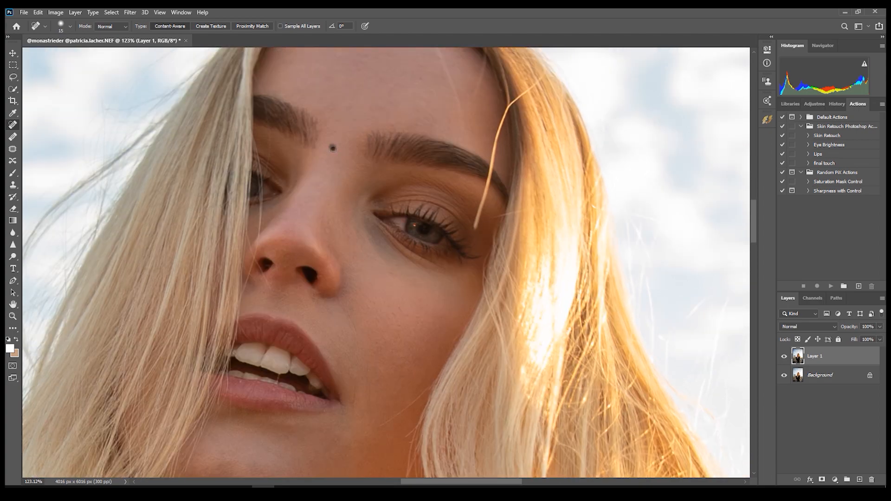
- Run the Skin Retouch action on the duplicated layer
key("ctrl+0")
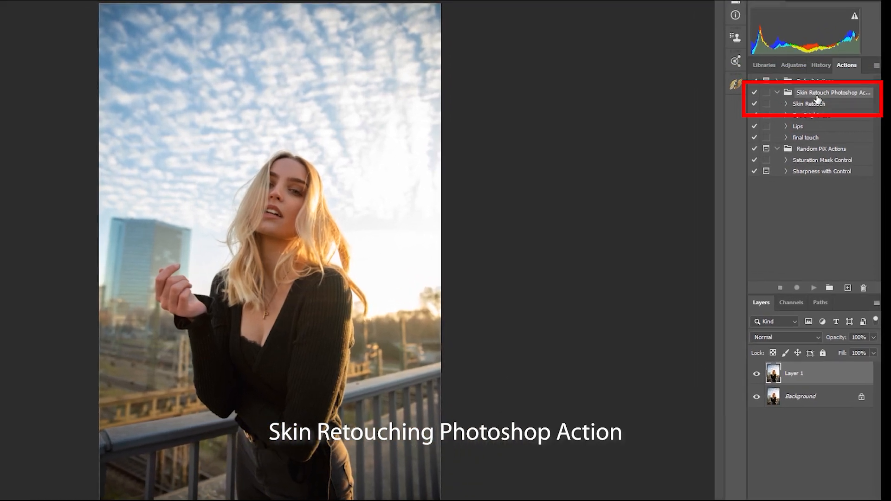
left_click(812, 106)
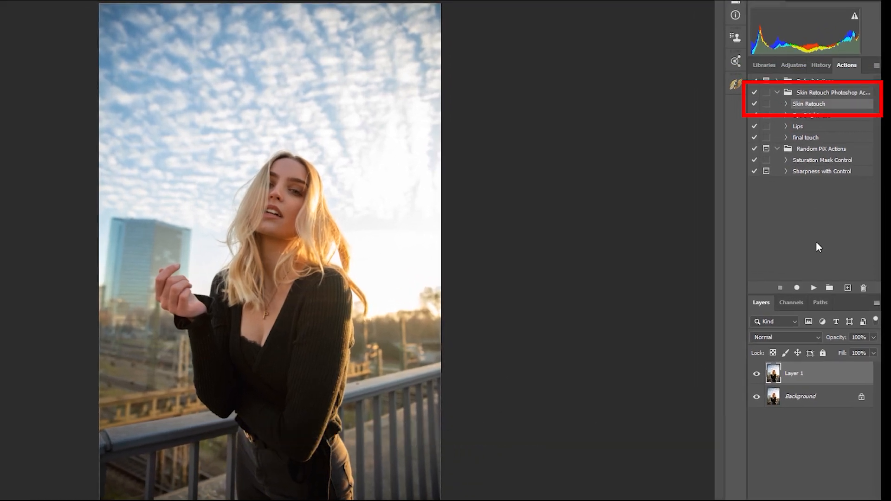
left_click(814, 288)
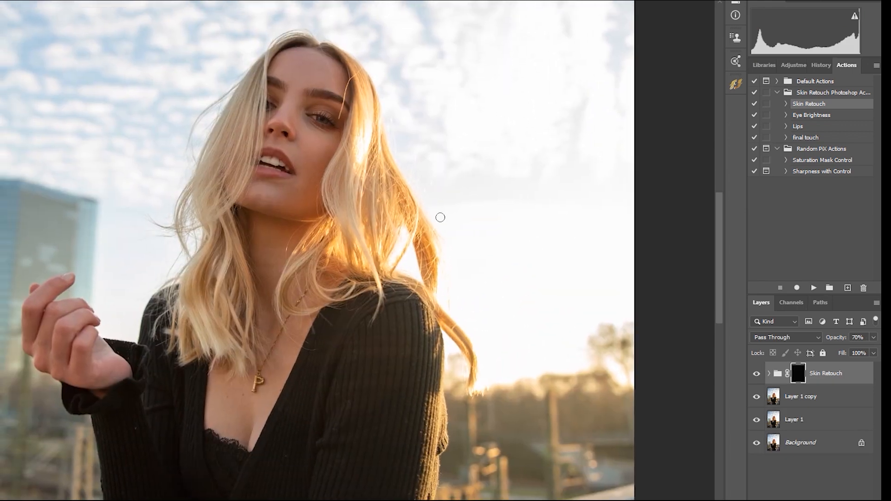
- Show the Skin Retouch mask as an overlay and paint white over the face with the brush at 100% opacity
key("backslash")
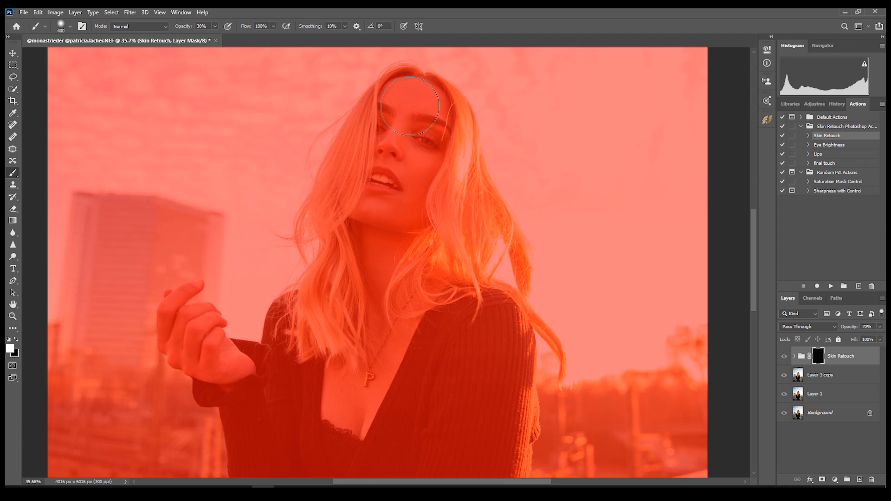
left_click(215, 26)
left_click_drag(214, 37, 245, 37)
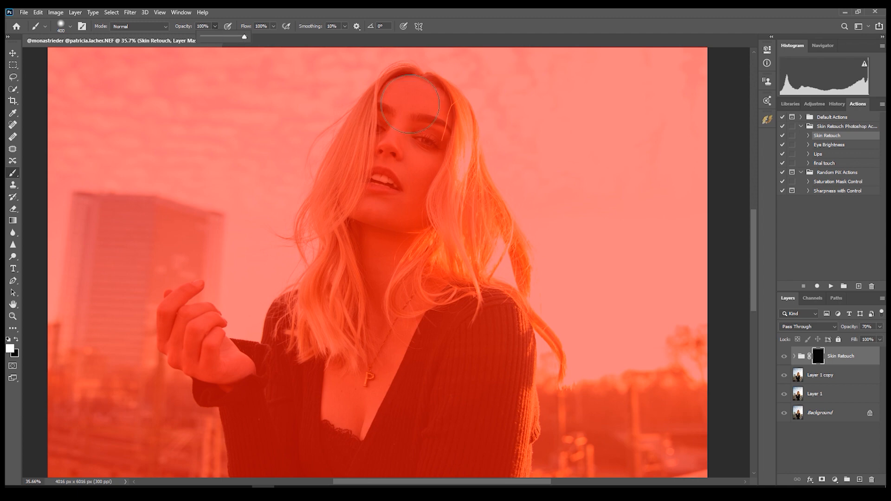
mouse_move(410, 104)
left_mouse_down()
mouse_move(411, 159)
mouse_move(382, 234)
left_mouse_up()
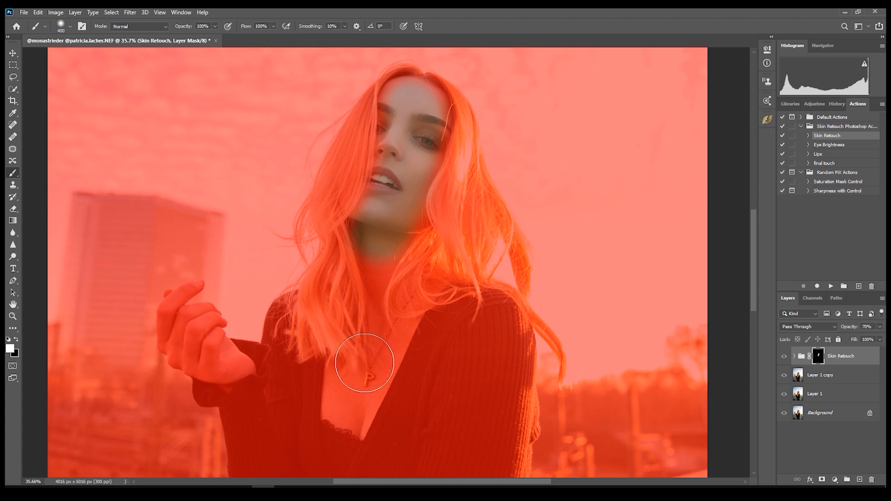
- Extend the white mask painting over the neck and forehead with a 175 px brush and hide the mask overlay
key("bracketleft")
key("bracketleft")
key("bracketleft")
key("bracketleft")
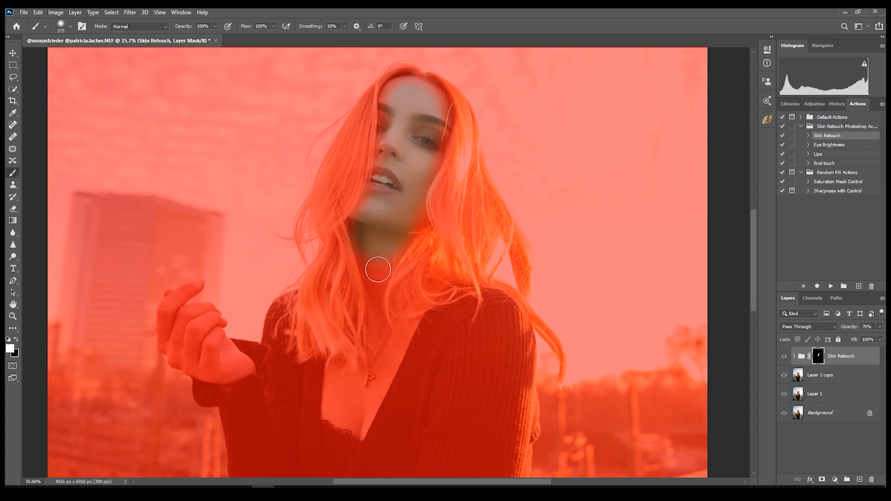
left_click_drag(377, 271, 377, 321)
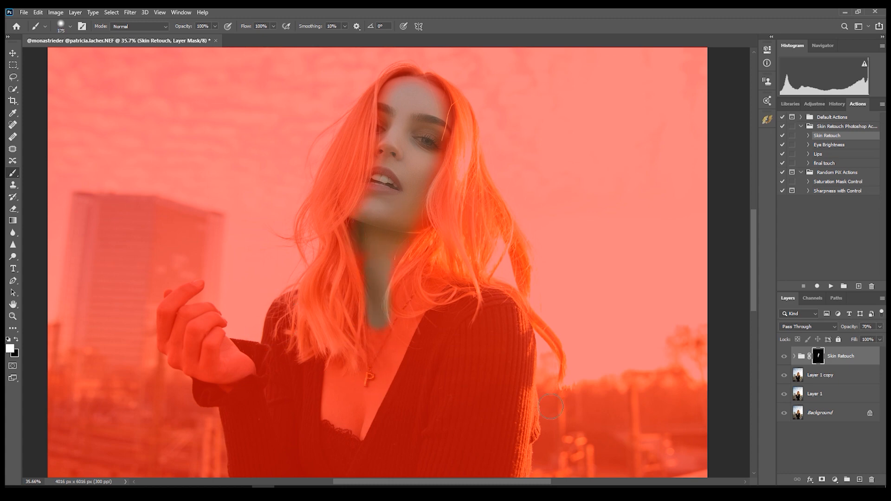
left_click_drag(431, 108, 429, 122)
key("backslash")
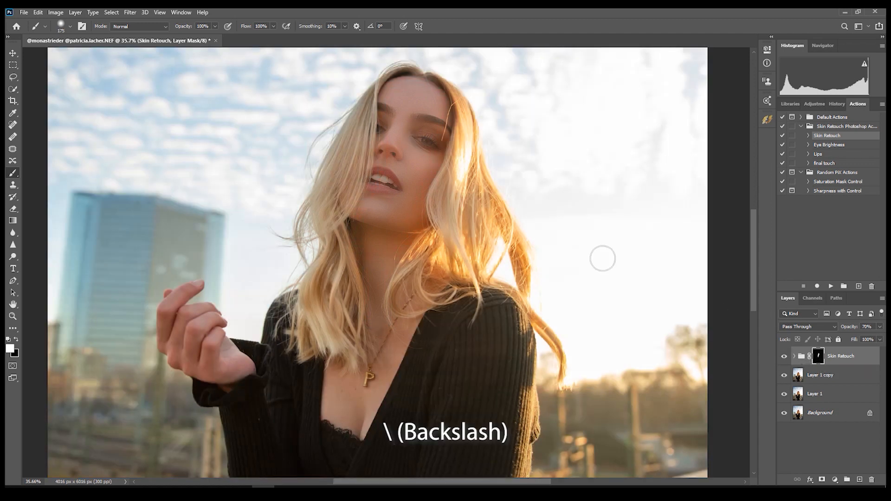
- Paint black on the Skin Retouch mask with a smaller brush to restore the original detail of the eye and lashes
left_click_drag(407, 138, 444, 224)
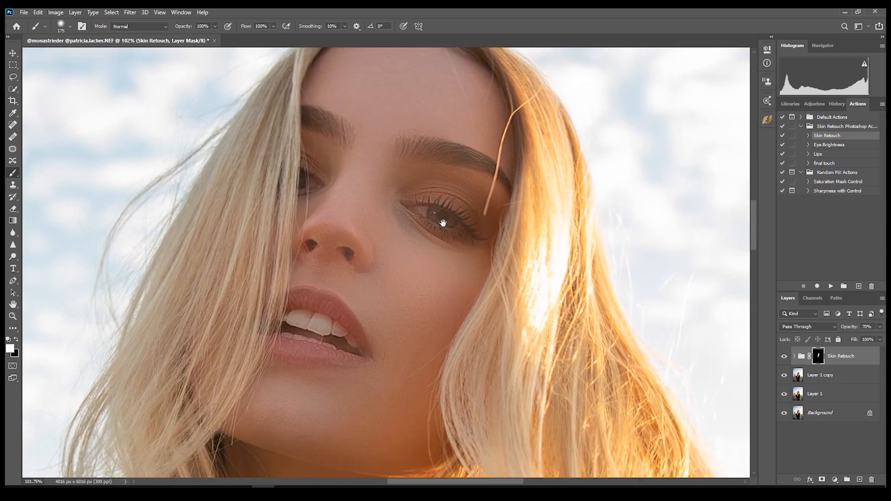
key("bracketleft")
key("bracketleft")
key("bracketleft")
key("bracketleft")
key("bracketleft")
key("bracketleft")
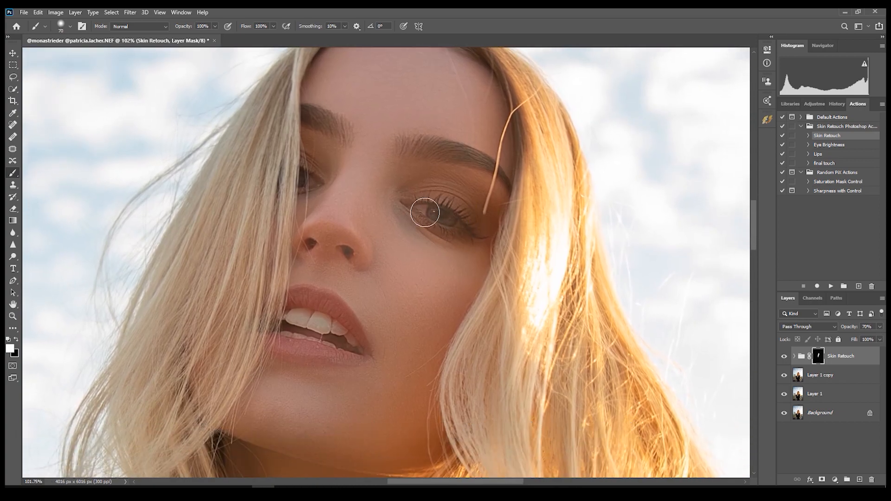
key("bracketleft")
key("x")
left_click_drag(425, 213, 464, 230)
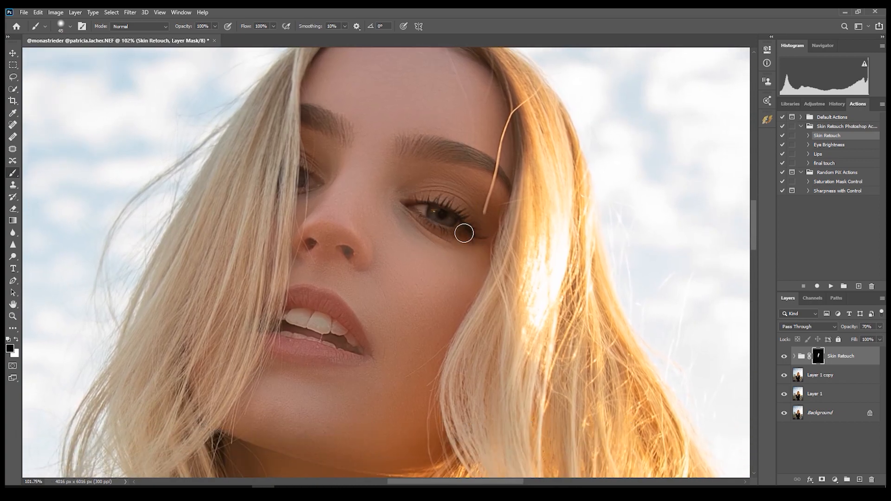
- Mask the retouch out of the eyebrows by painting black with a 25 px brush
key("bracketleft")
key("bracketleft")
left_click_drag(384, 136, 492, 170)
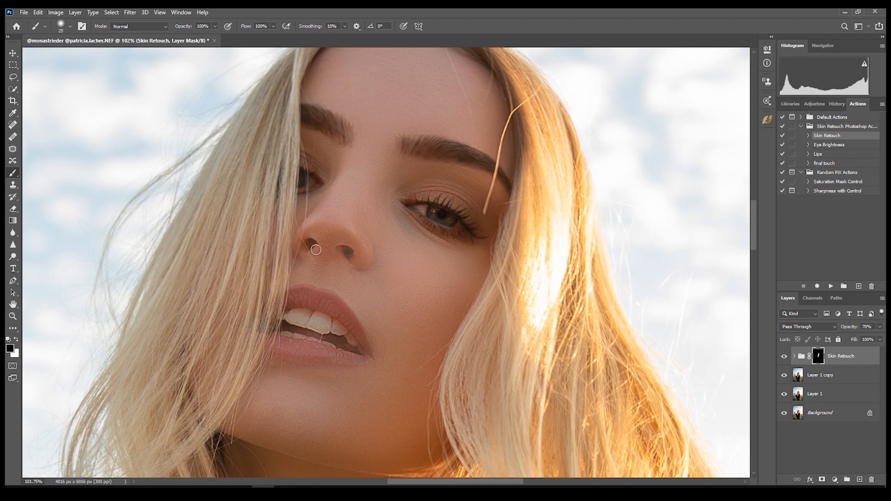
- Mask the retouch out of the nostrils and lips by painting black with a small brush
left_click_drag(307, 246, 312, 249)
left_click_drag(344, 250, 348, 251)
key("bracketleft")
key("bracketleft")
mouse_move(308, 290)
left_mouse_down()
mouse_move(335, 305)
mouse_move(285, 337)
mouse_move(346, 362)
mouse_move(312, 313)
mouse_move(339, 353)
mouse_move(369, 360)
left_mouse_up()
- Enlarge the mask brush to 90 px and set its opacity to 37%
key("bracketright")
key("bracketright")
key("bracketright")
key("bracketright")
key("bracketright")
key("bracketright")
key("bracketright")
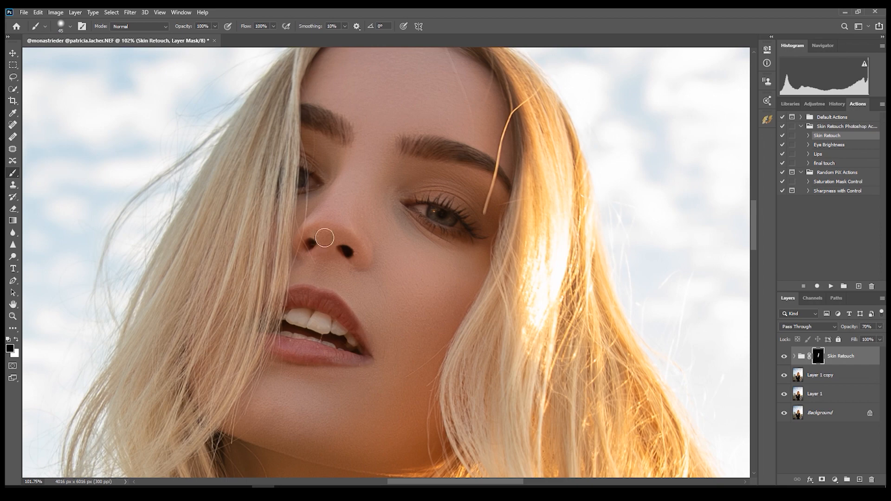
key("3")
key("7")
scroll(358, 385, "down", 3)
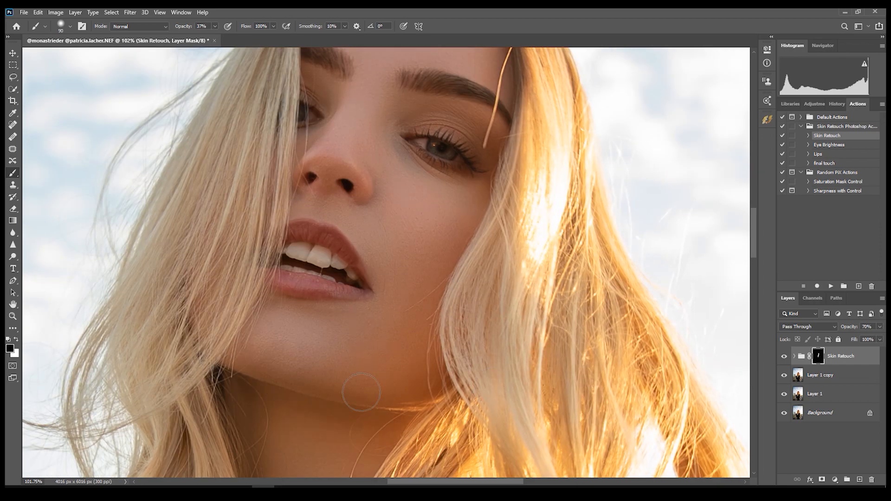
scroll(417, 343, "down", 1)
- Set the opacity of the Skin Retouch group to 60% and check the face up close
key("ctrl+0")
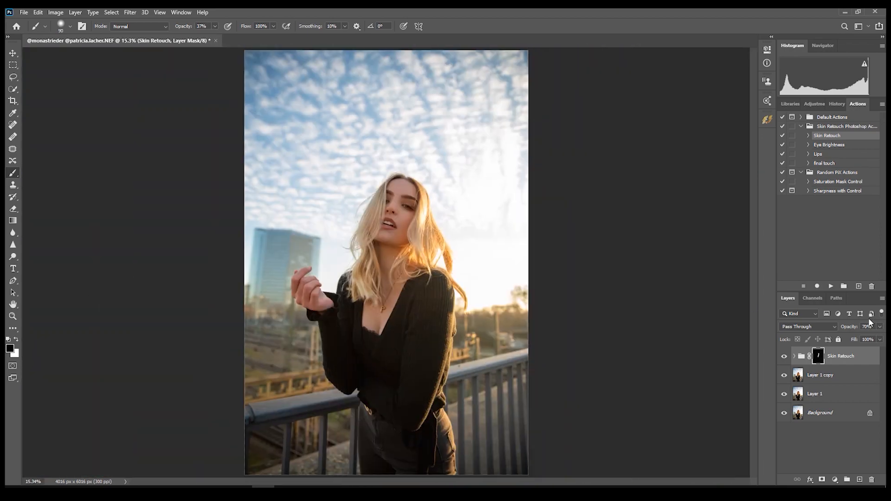
left_click(879, 327)
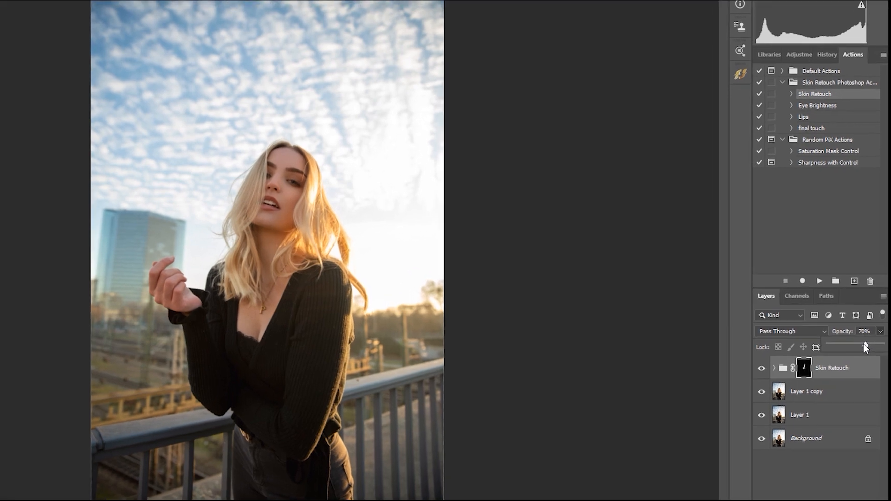
left_click_drag(863, 343, 860, 347)
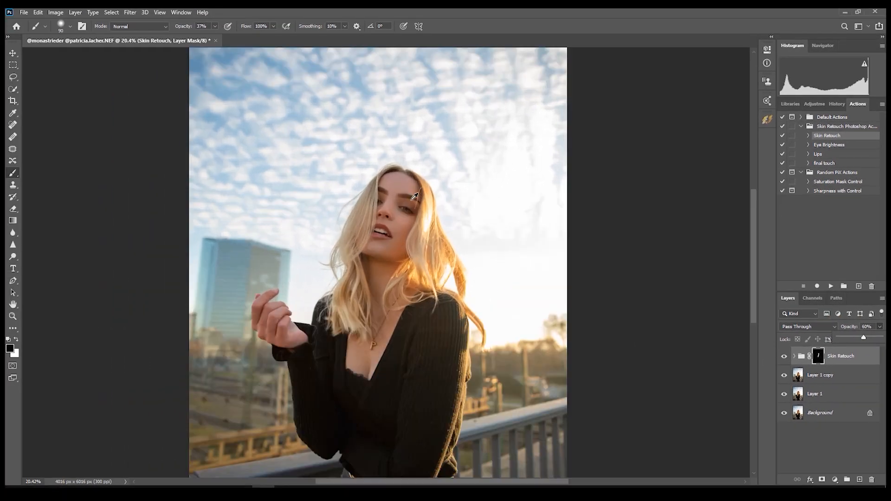
scroll(450, 265, "up", 4)
scroll(450, 265, "up", 4)
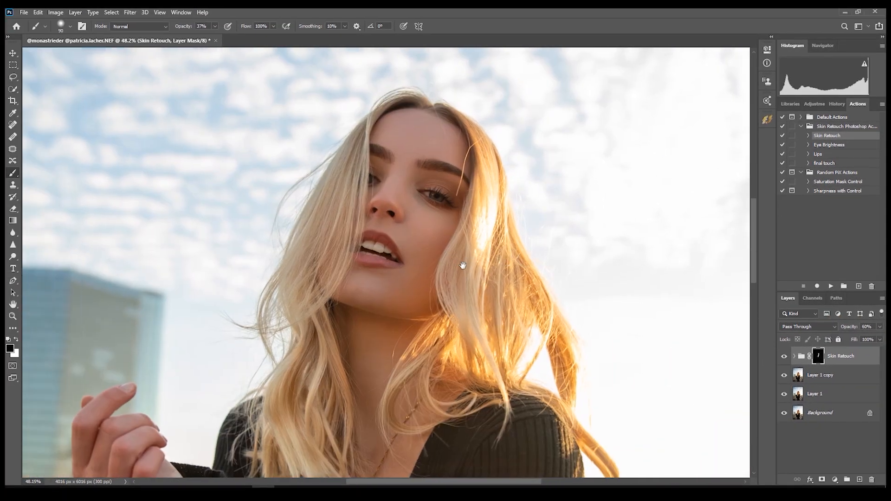
scroll(423, 272, "up", 2)
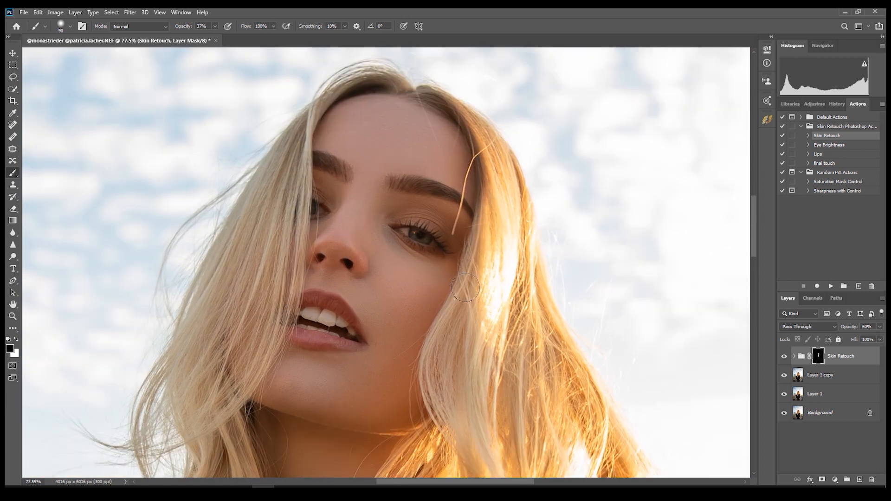
- Compare the portrait with and without the Skin Retouch group, both up close and from farther out
left_click(785, 357)
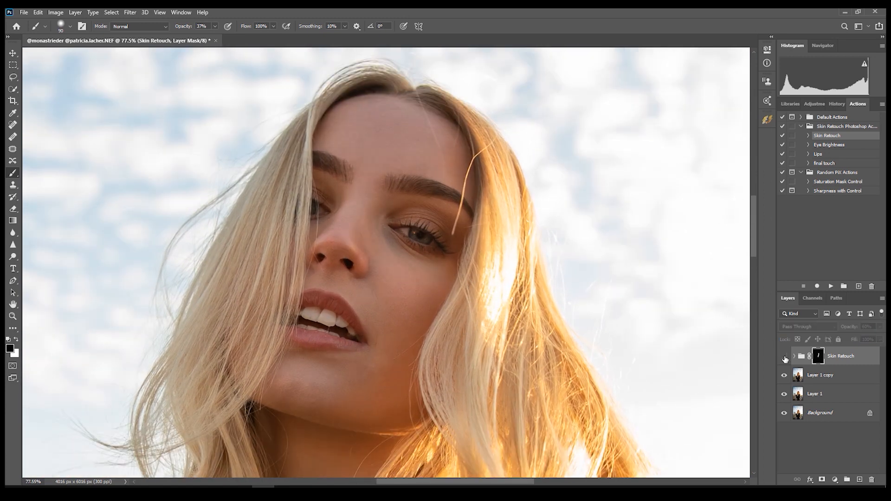
left_click(785, 357)
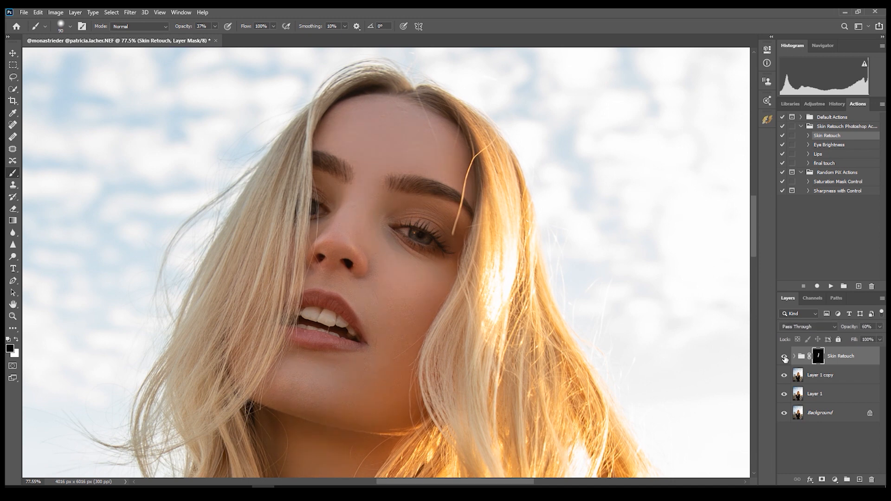
left_click(784, 357)
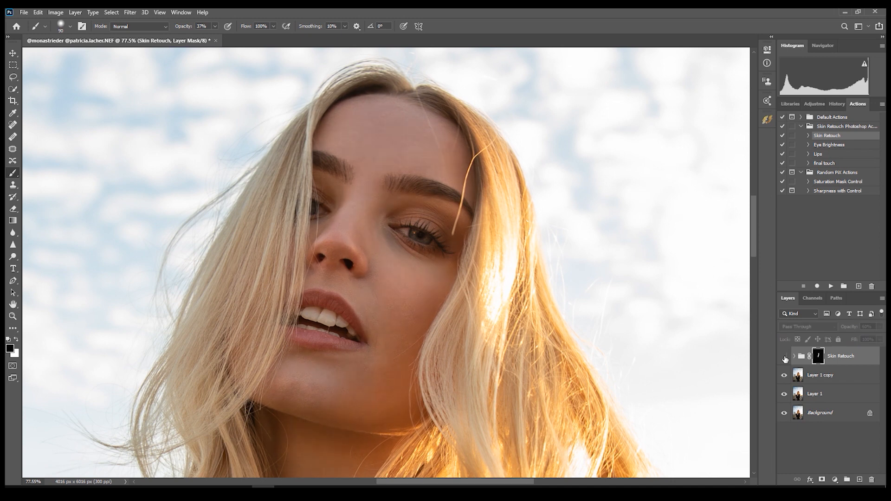
left_click(784, 357)
left_click(785, 358)
left_click(785, 357)
left_click(785, 357)
left_click(785, 357)
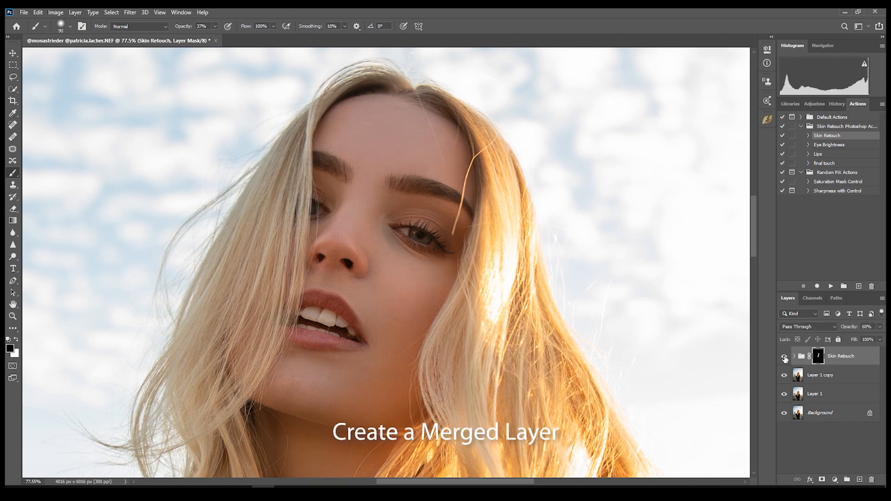
left_click(784, 357)
left_click(784, 357)
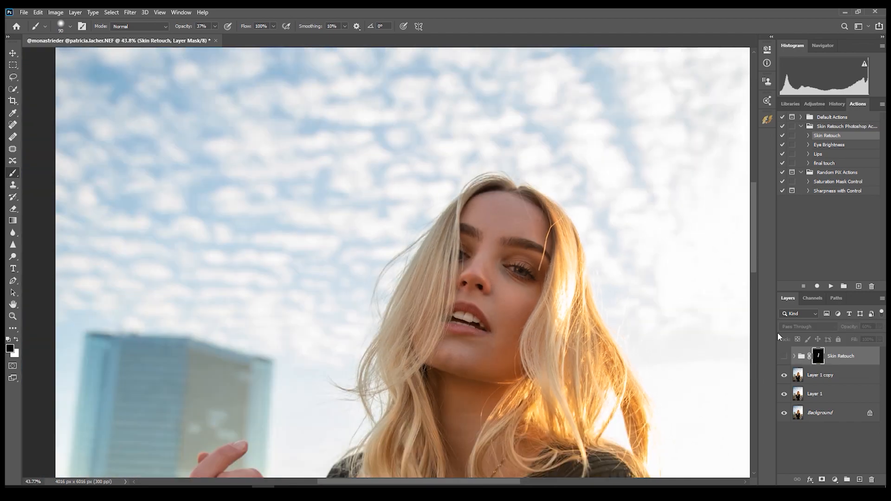
left_click(784, 356)
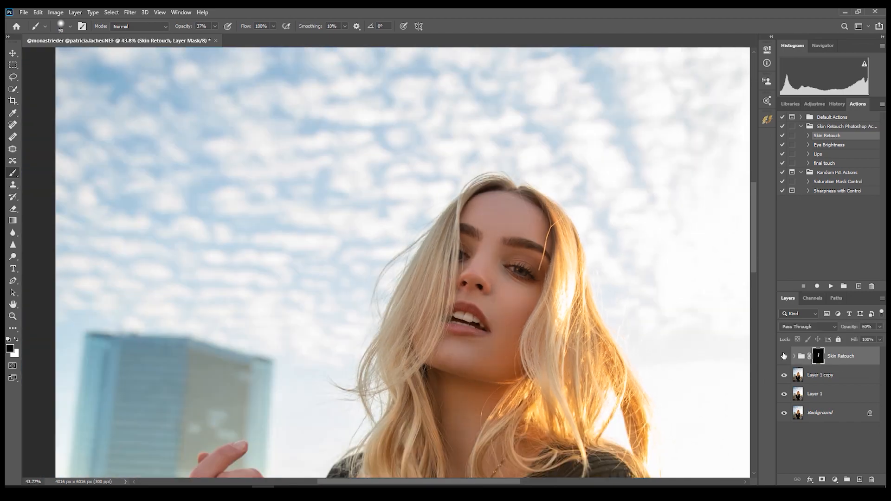
- Create a merged copy of all visible layers above the Skin Retouch group
key("ctrl+0")
left_click(839, 378)
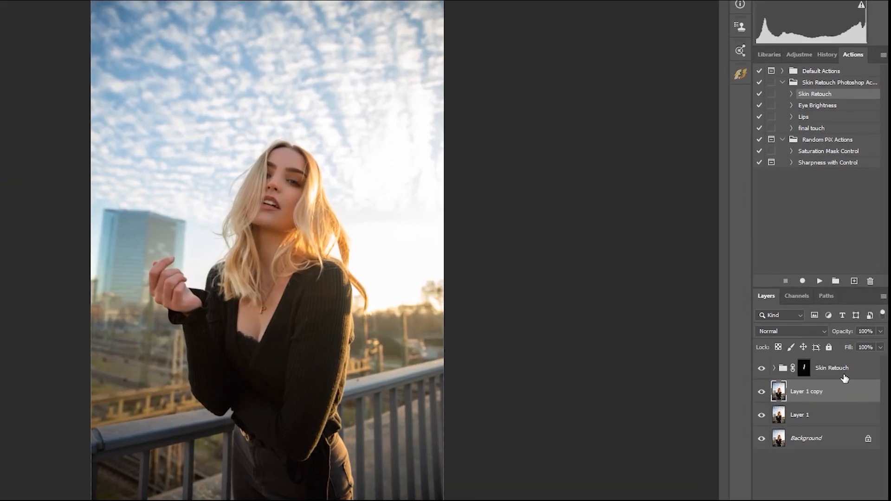
left_click(851, 364, "shift")
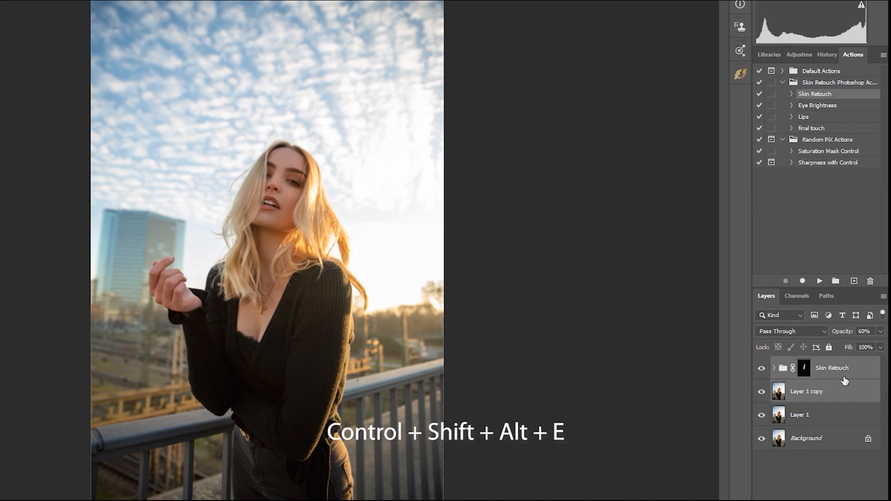
key("ctrl+shift+alt+e")
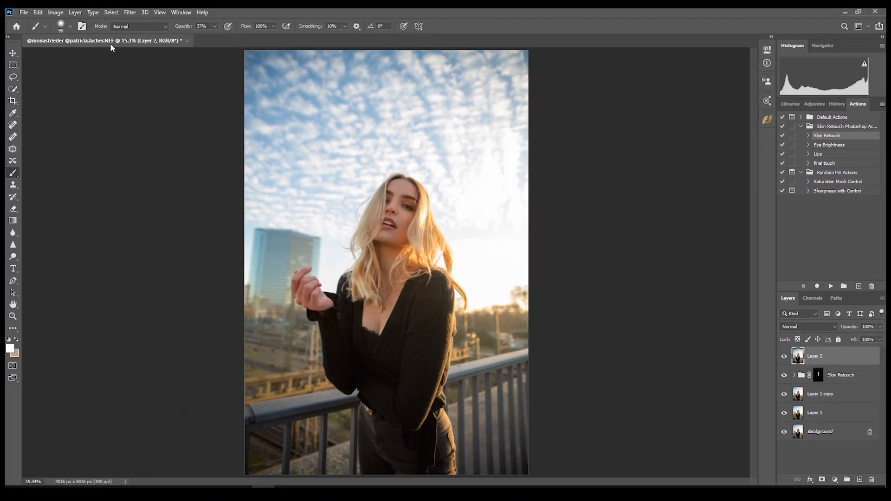
- Apply the 9_Golden Hour III preset from Capture Your Wanderlust to the merged layer in the Camera Raw Filter
left_click(128, 13)
left_click(171, 70)
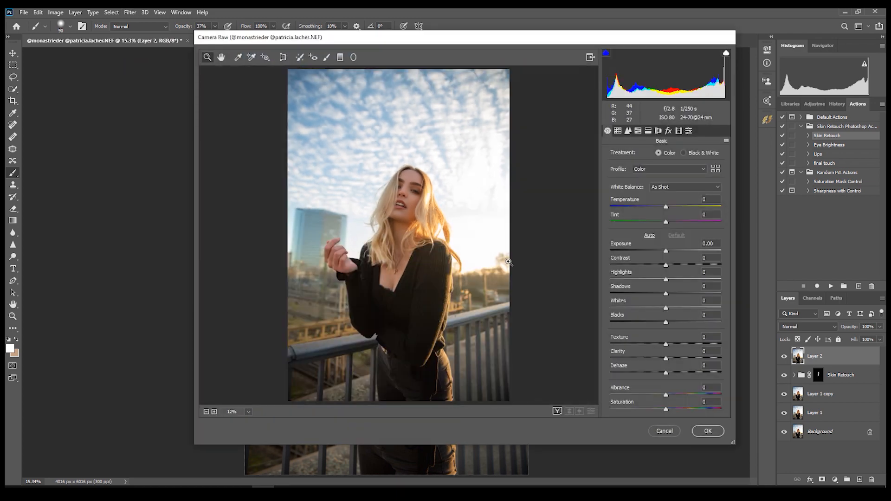
left_click(689, 130)
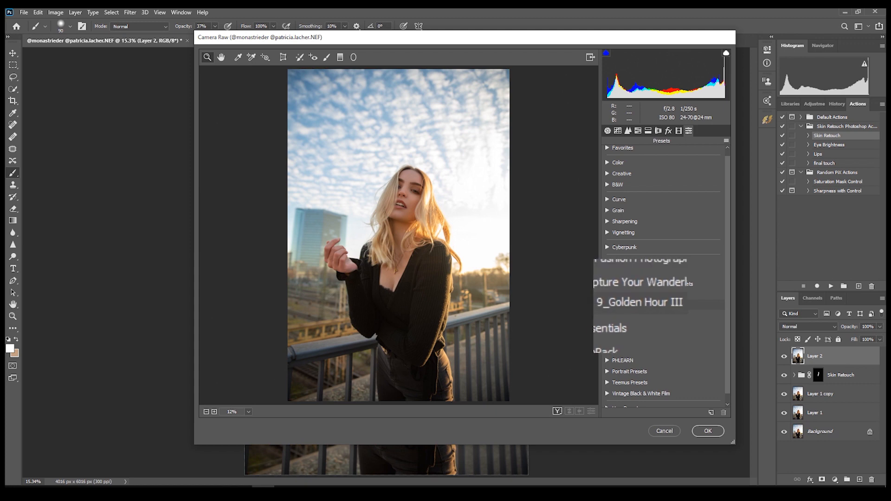
left_click(616, 308)
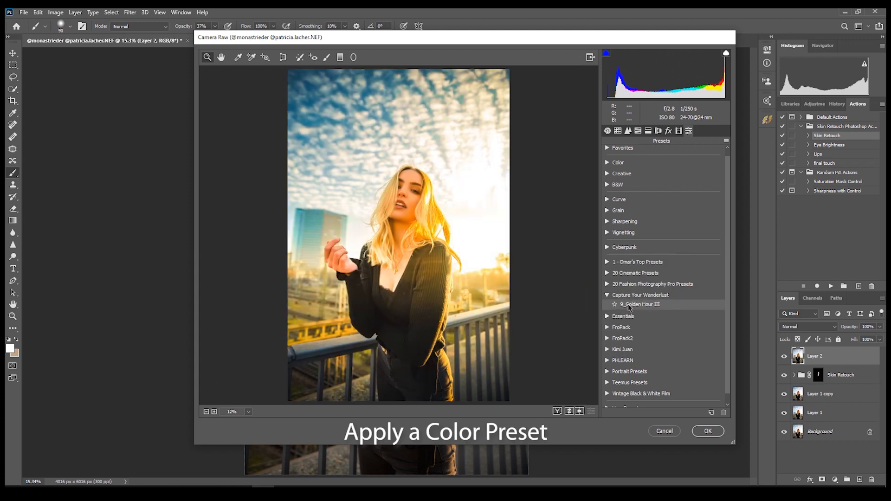
- In the HSL hue adjustments, set Yellows to -88 and Blues to -47, keeping Aquas at +24
left_click(637, 131)
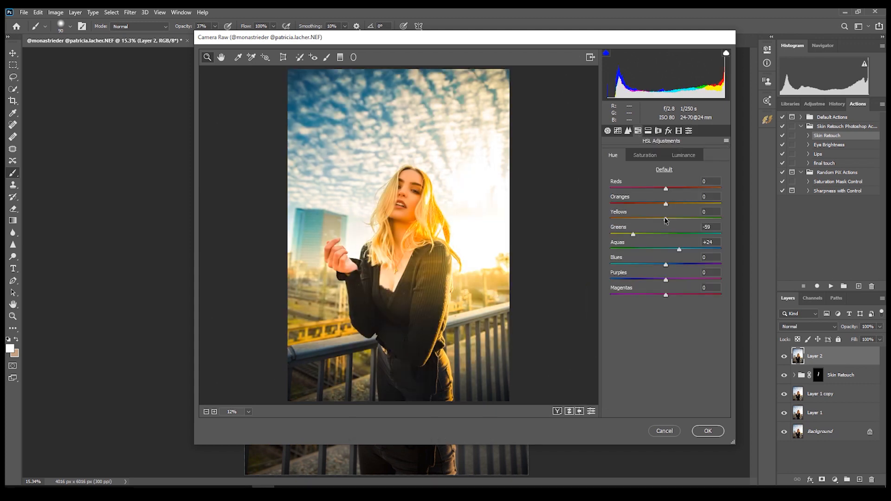
left_click_drag(666, 219, 617, 219)
left_click(680, 249)
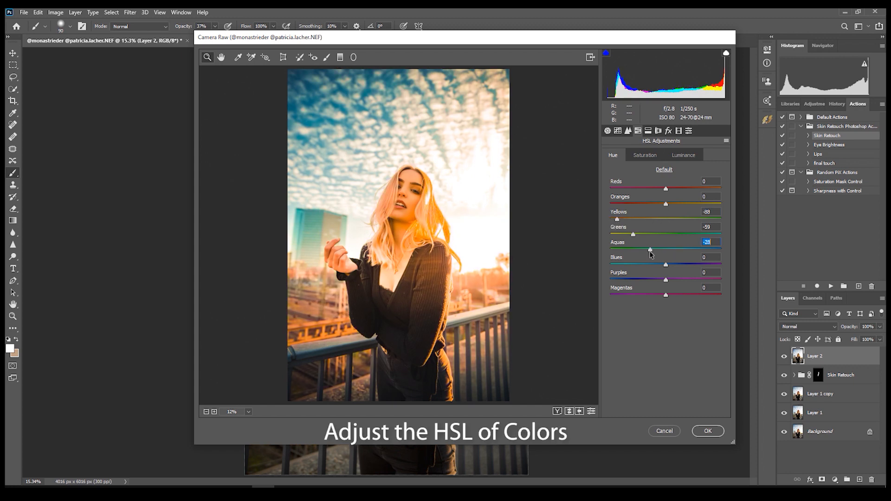
left_click_drag(666, 265, 641, 266)
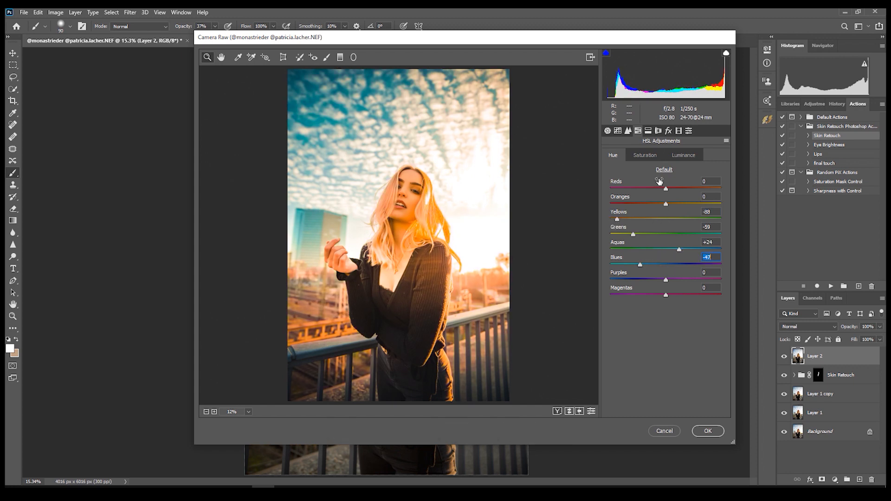
- Set the HSL saturation of Aquas to -27, and the luminance of Aquas to +22 and Blues to +8
left_click(658, 155)
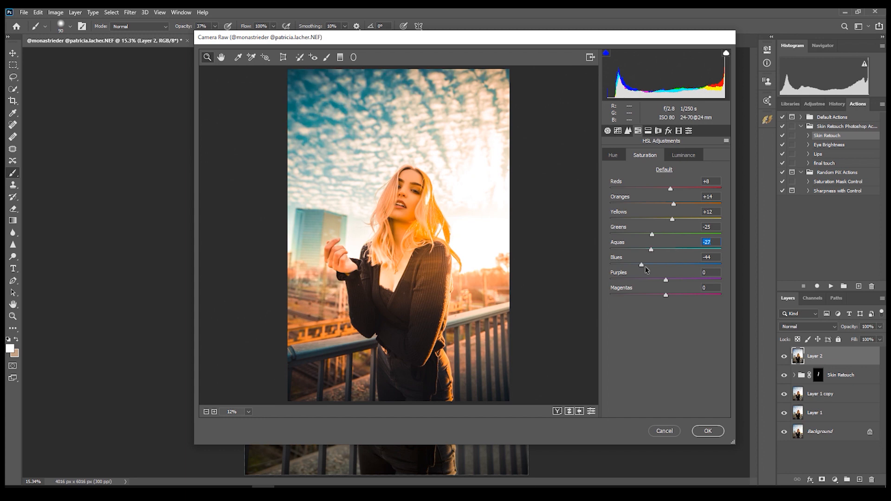
left_click(686, 156)
left_click_drag(660, 265, 678, 250)
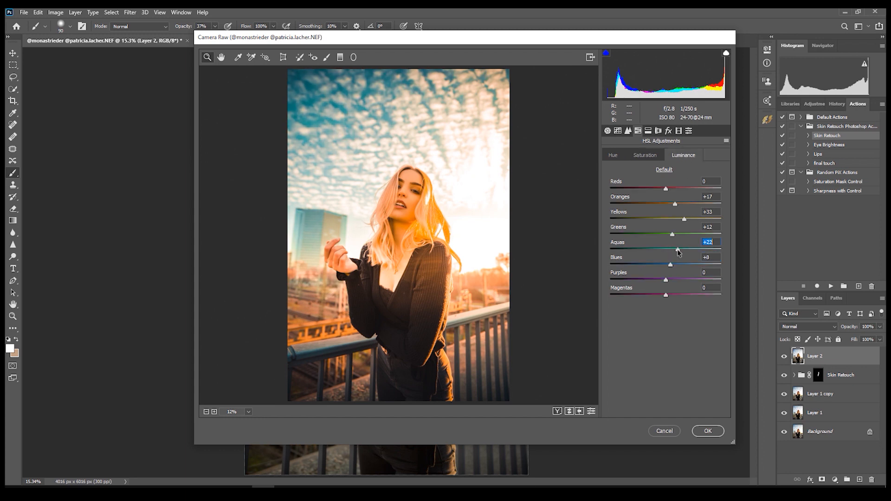
left_click(613, 155)
- In the basic adjustments, set Exposure to +0.15, Contrast to -35, Dehaze to +6 and Saturation to +4
left_click(607, 131)
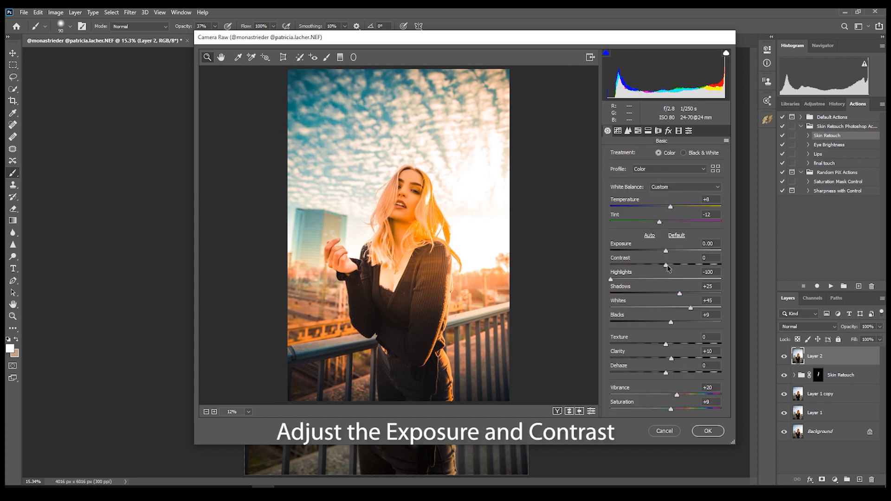
left_click_drag(667, 254, 647, 267)
left_click_drag(666, 373, 670, 371)
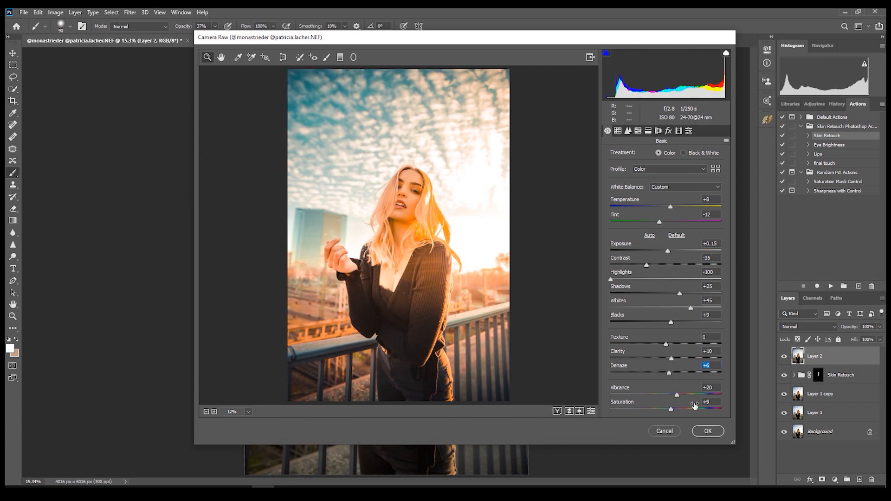
left_click(676, 410)
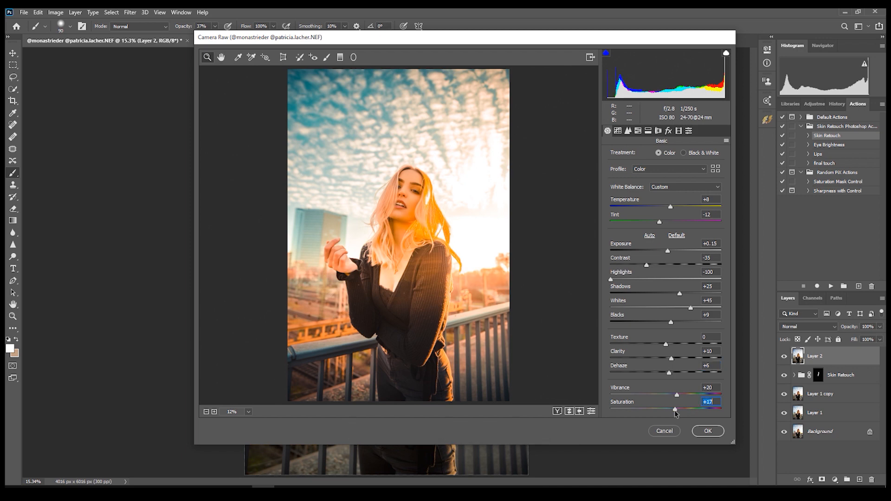
key("ctrl+z")
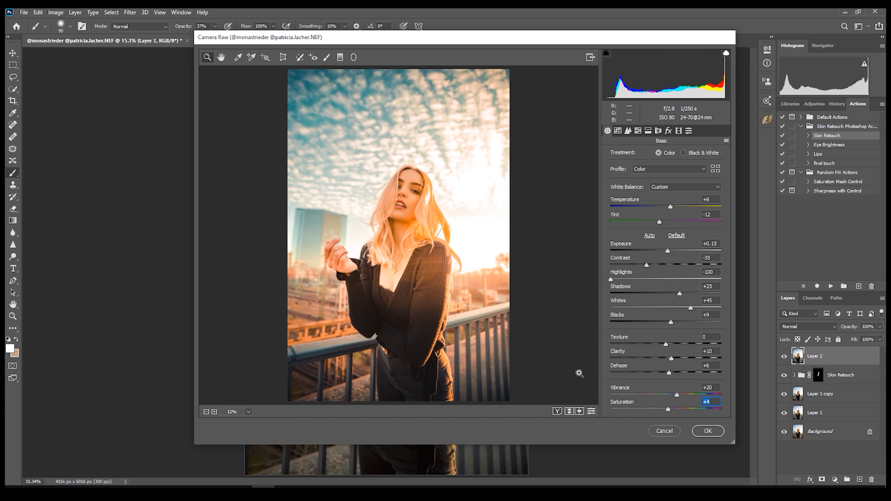
- Compare the preview with and without the Camera Raw edits, and apply the filter to the merged layer
key("p")
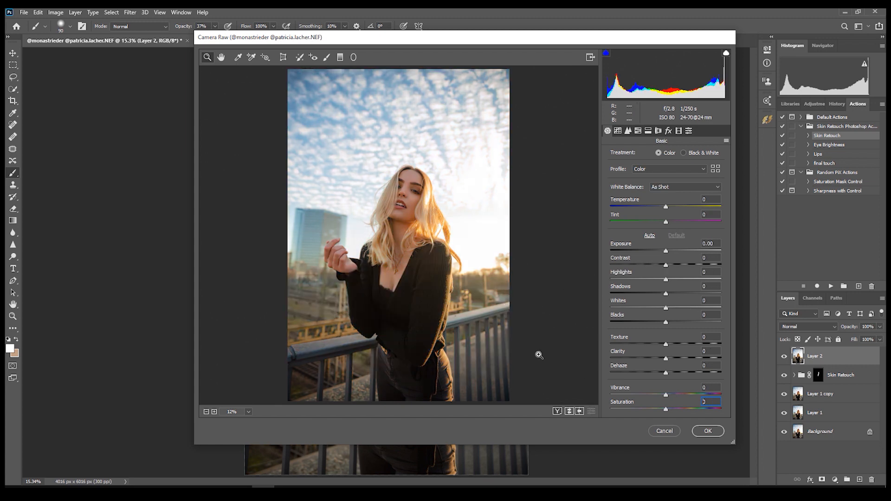
key("p")
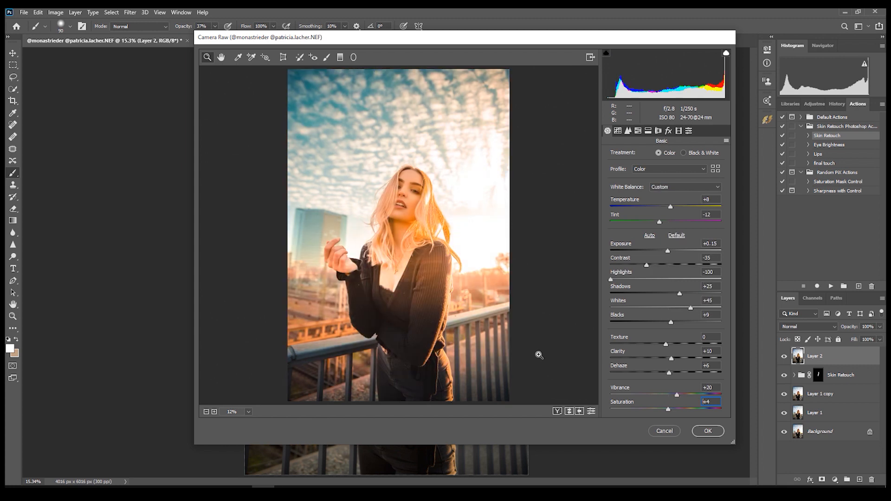
key("p")
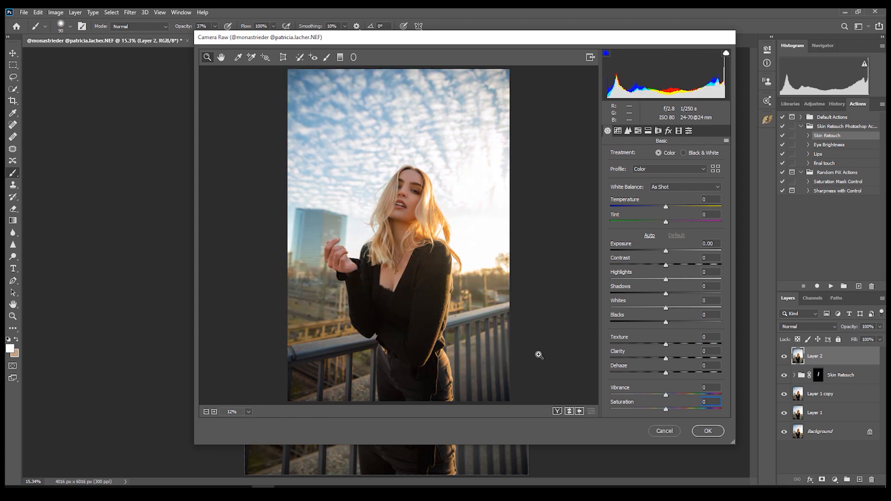
key("p")
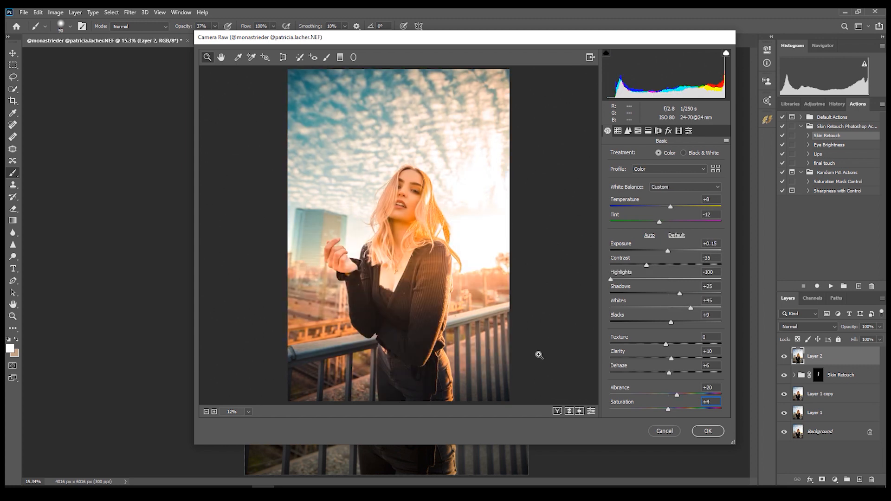
key("p")
key("p")
key("p")
key("p")
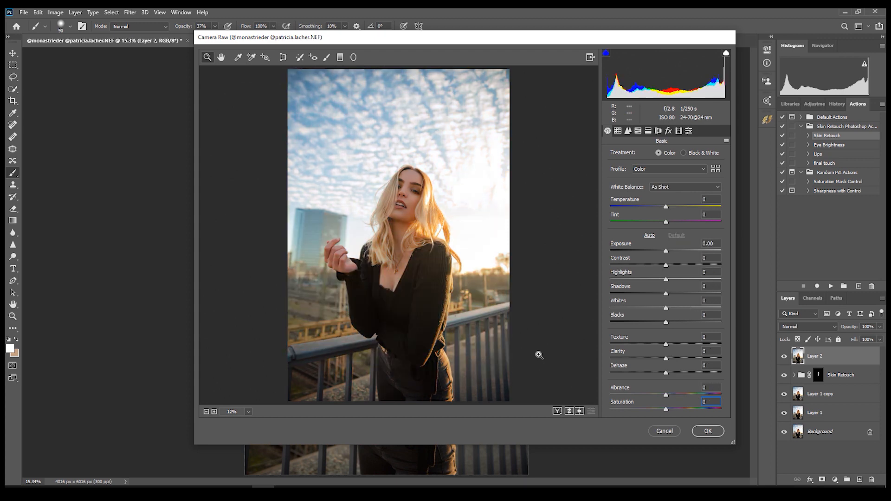
key("p")
key("p")
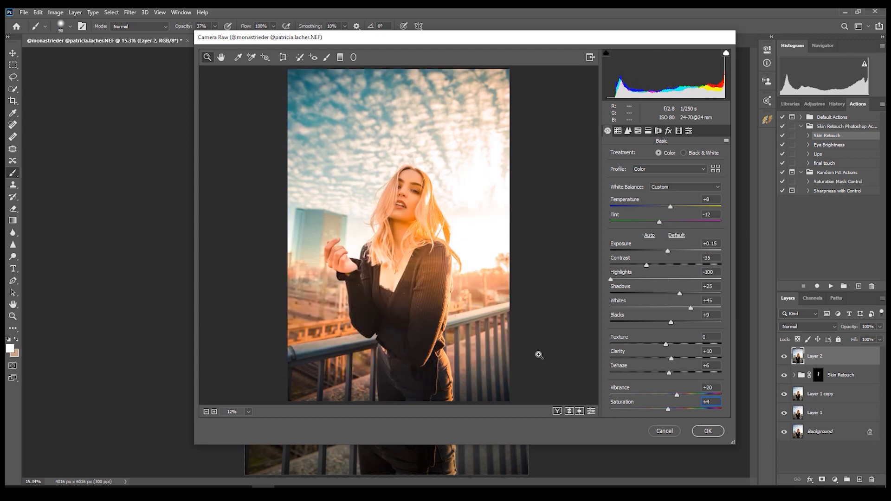
key("p")
key("p")
left_click(708, 431)
- Add a Curves adjustment layer clipped to the merged layer and shape a gentle contrast curve with three points, lifting the highlights
left_click(835, 479)
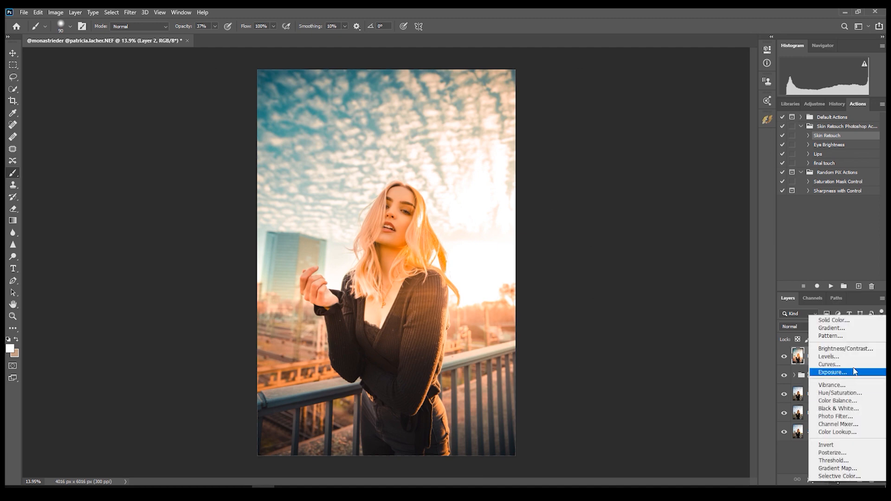
left_click(856, 370)
left_click(857, 365, "alt")
left_click(710, 133)
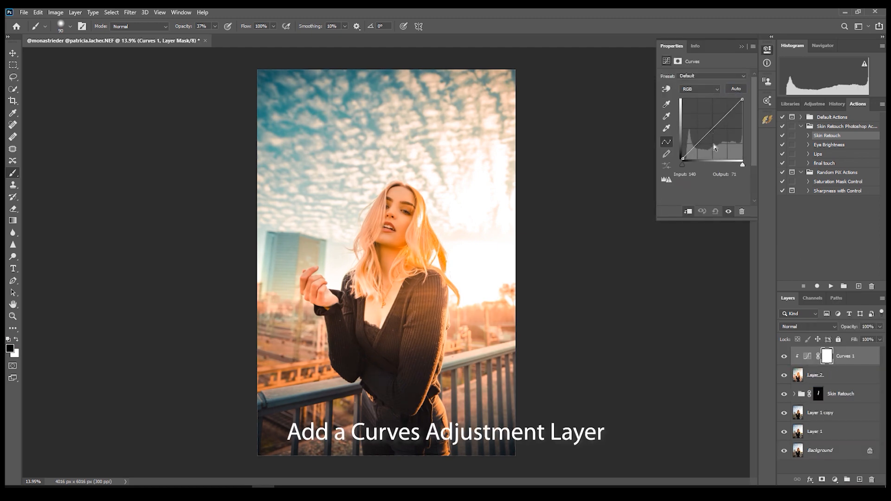
left_click_drag(730, 113, 729, 109)
left_click_drag(694, 150, 710, 132)
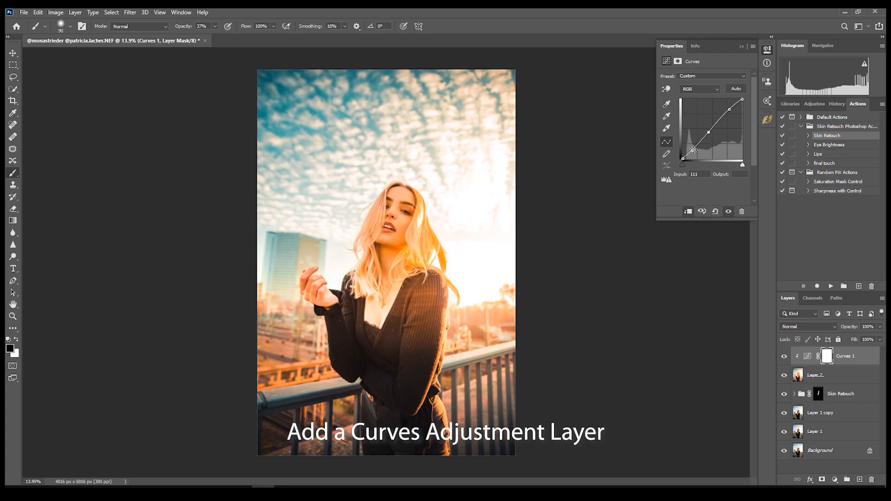
left_click(742, 46)
- Group the Curves 1 adjustment together with the color-graded Layer 2
scroll(403, 231, "up", 18)
mouse_move(430, 227)
left_mouse_down()
mouse_move(425, 292)
mouse_move(443, 330)
left_mouse_up()
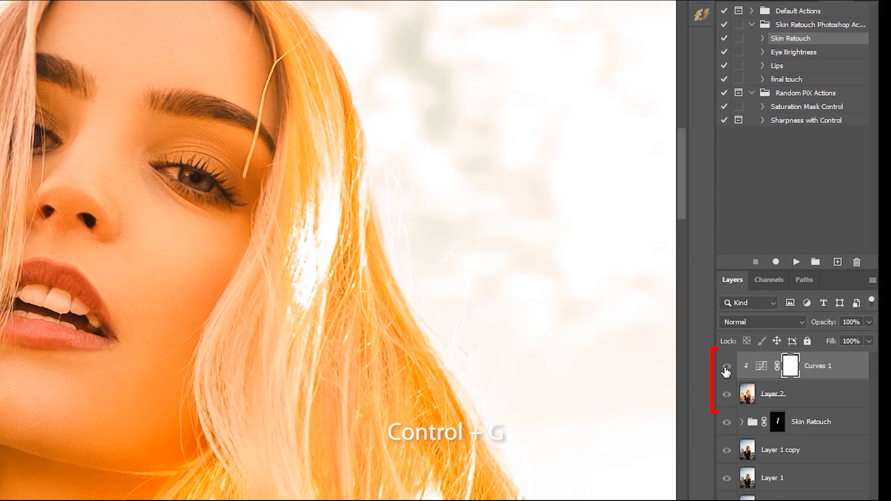
left_click(830, 396, "shift")
key("ctrl+g")
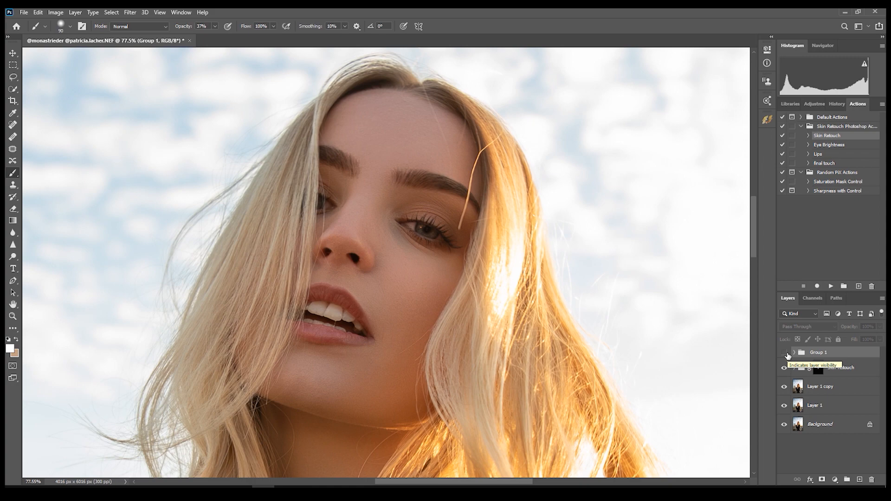
- Compare the portrait with and without the Group 1 color grade, from the face close-up to the full image
left_click(785, 354)
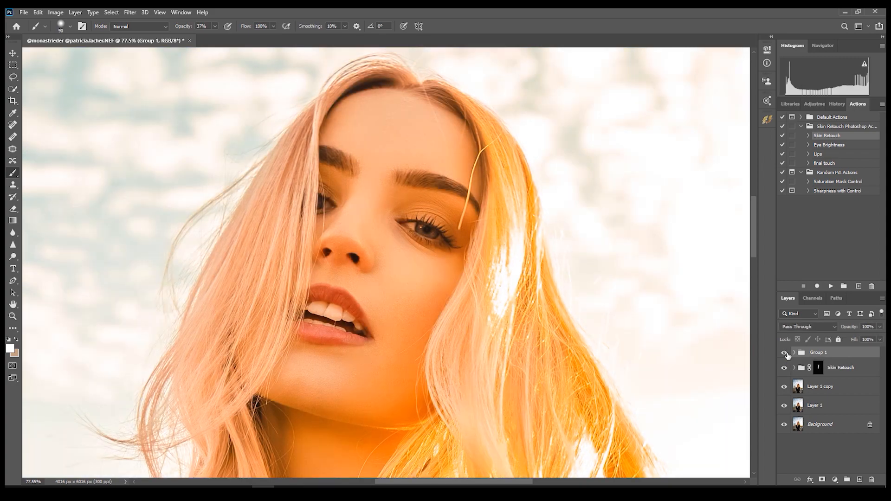
left_click(785, 353)
scroll(386, 262, "down", 5)
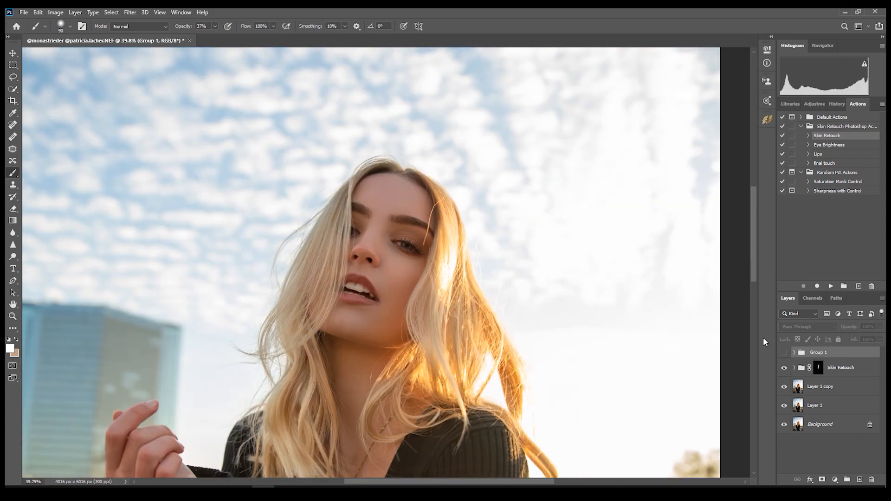
left_click(784, 353)
left_click(785, 353)
scroll(551, 294, "down", 5)
left_click(785, 353)
left_click(785, 353)
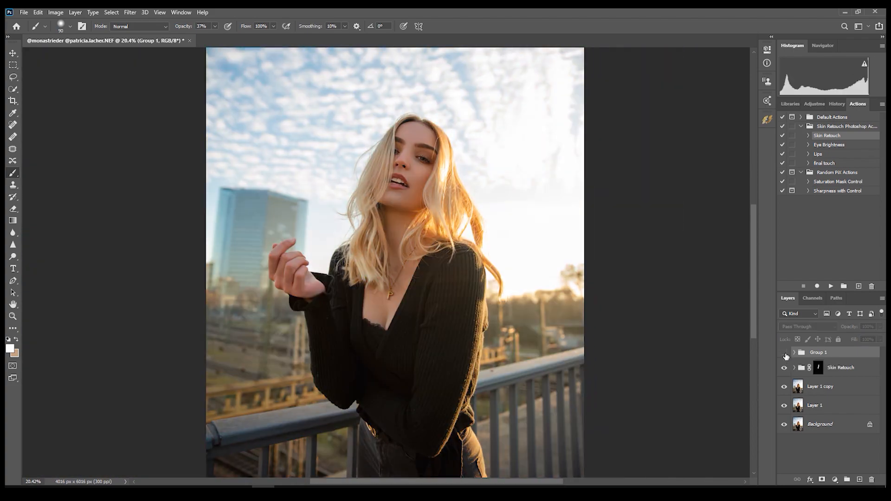
left_click(785, 353)
key("ctrl+0")
left_click(785, 353)
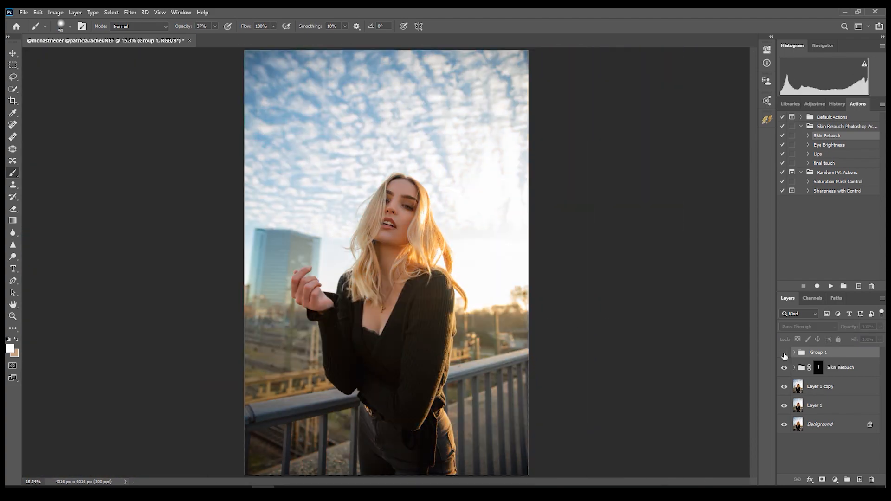
left_click(785, 355)
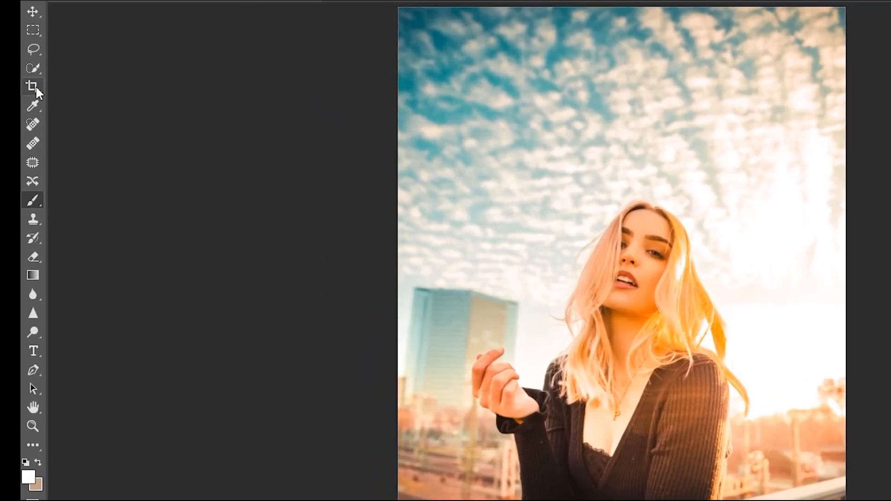
- Crop the image to a 4:5 (8:10) ratio, keeping the woman framed and trimming the sky and the lower edge
left_click(13, 101)
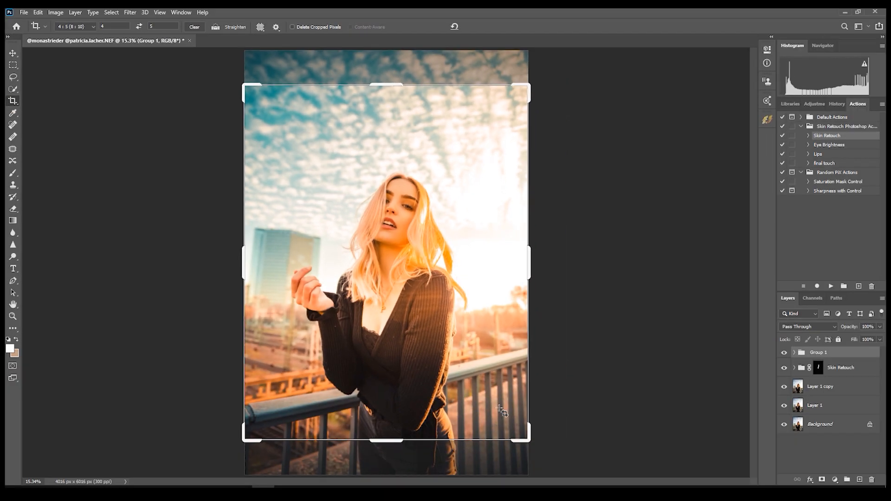
mouse_move(501, 409)
left_mouse_down()
mouse_move(558, 435)
mouse_move(564, 429)
mouse_move(502, 411)
left_mouse_up()
left_click(486, 26)
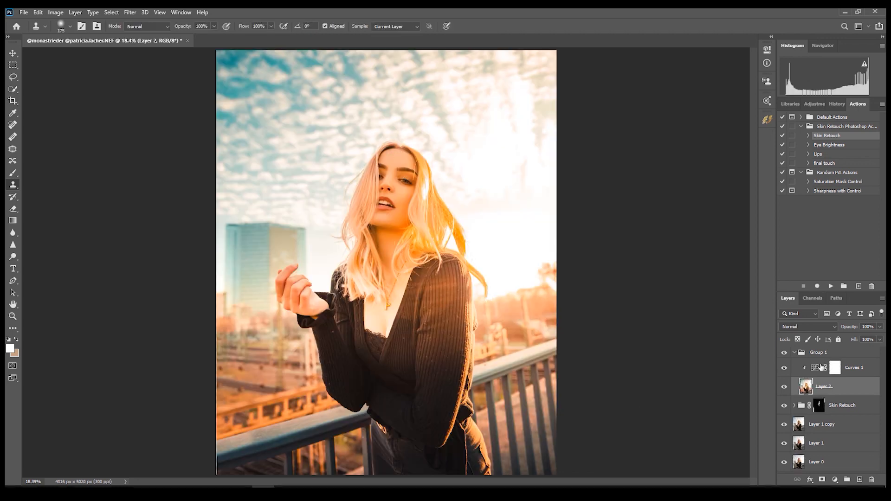
- Open the image in Save for Web as a JPEG and set the export size to 1080 x 1350 px
left_click(796, 357)
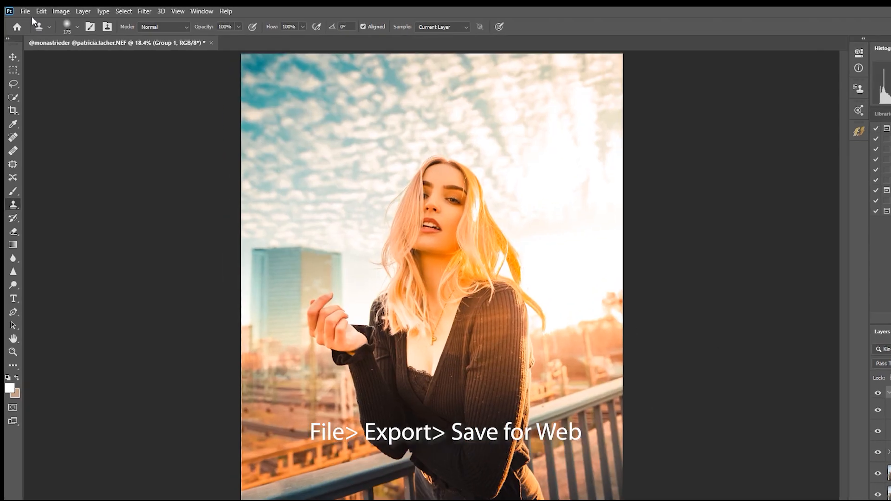
left_click(24, 12)
mouse_move(80, 145)
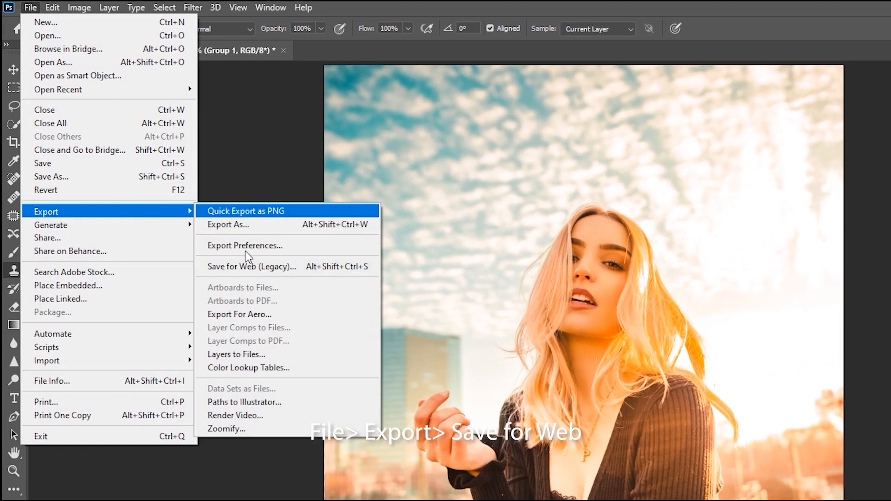
left_click(250, 267)
left_click_drag(553, 341, 517, 332)
type("135")
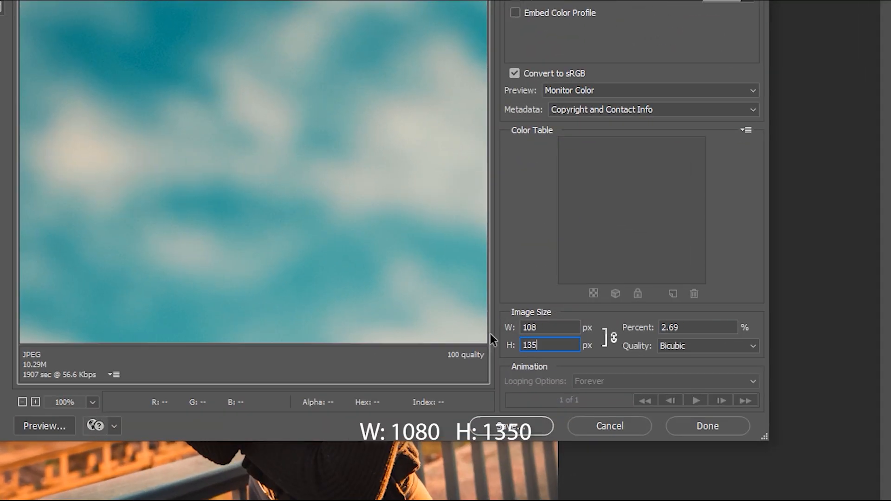
type("0")
- Save the optimized JPEG into the #StayathomeFFA folder under the suggested file name
left_click(539, 423)
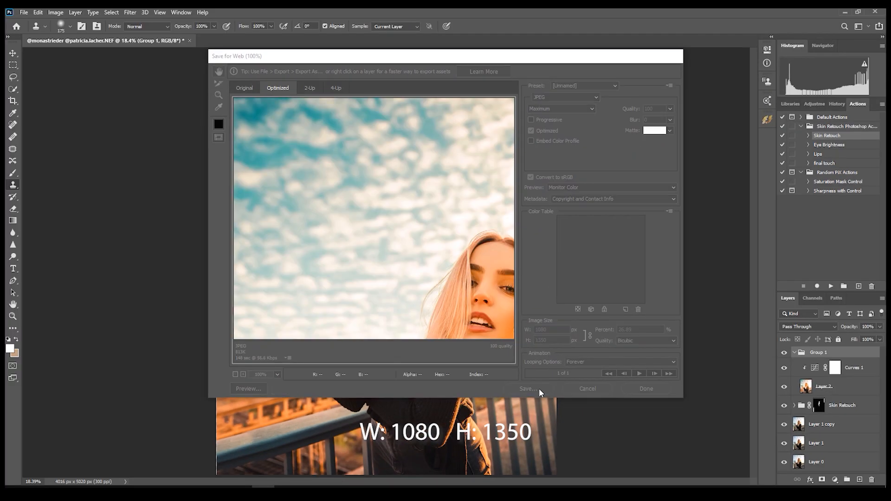
left_click(400, 86)
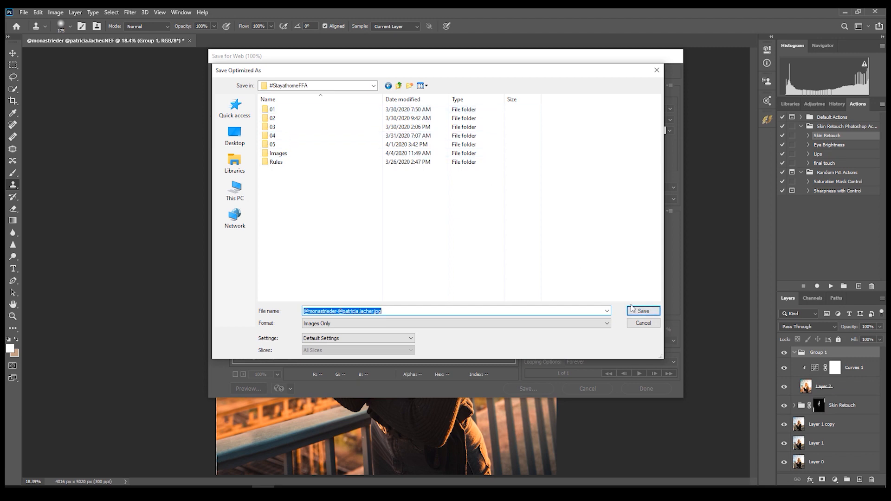
left_click(643, 311)
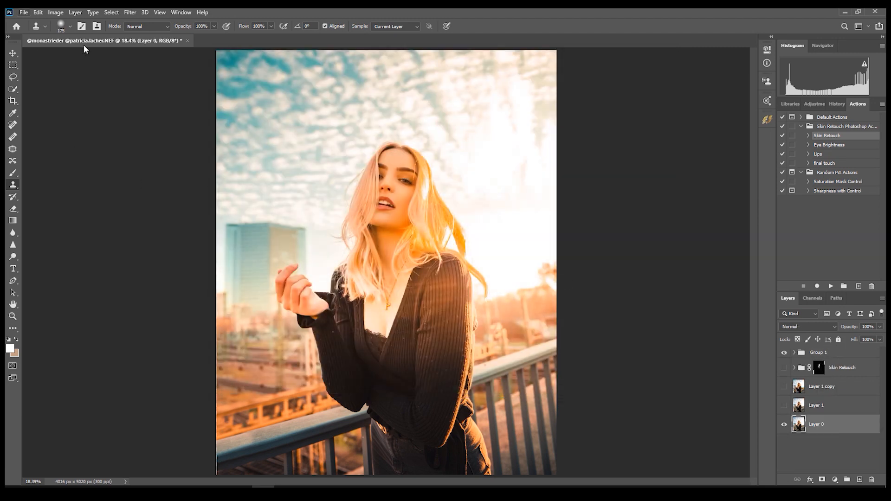
- Examine the finished portrait, from the face and hair details out to the whole composition
scroll(442, 188, "up", 8)
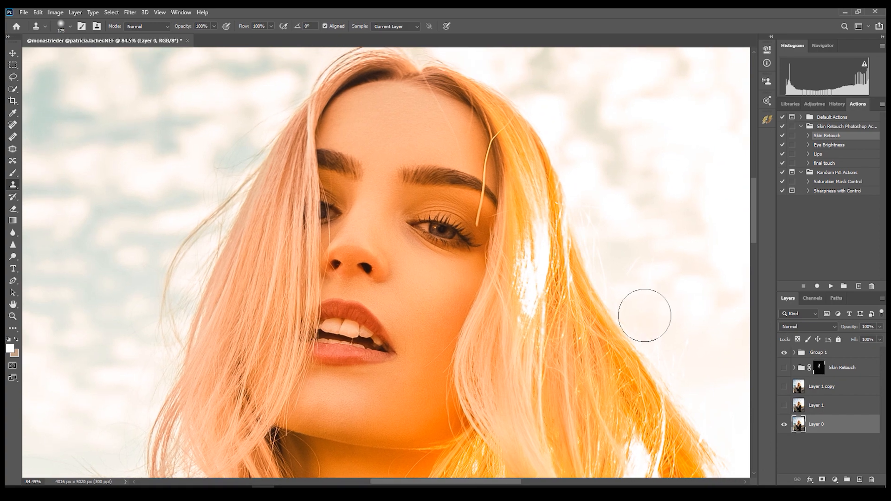
key("v")
scroll(625, 279, "down", 3)
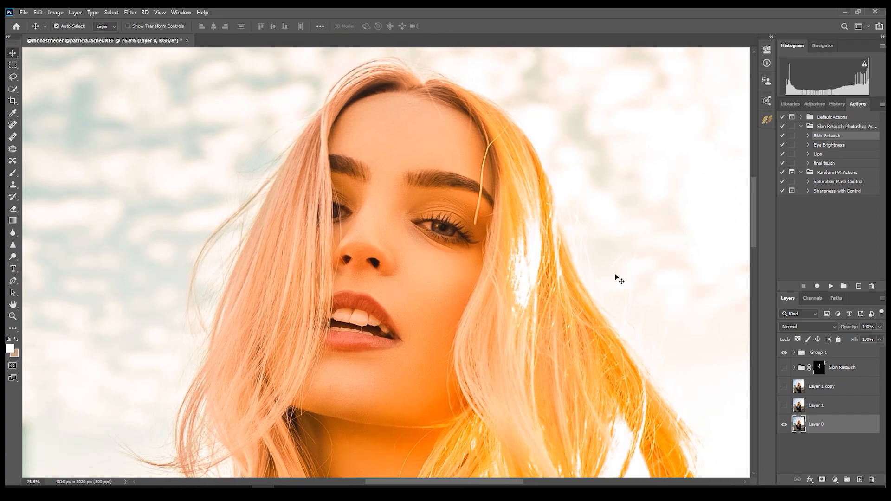
scroll(614, 282, "down", 3)
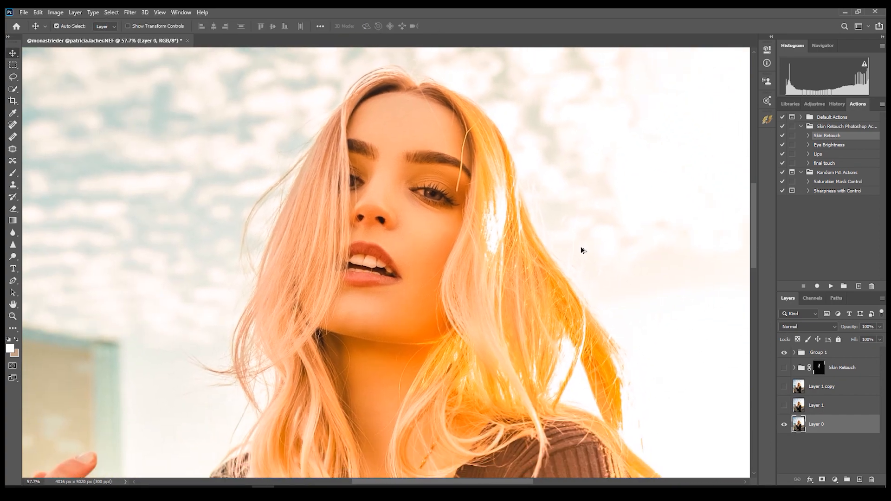
scroll(571, 243, "down", 3)
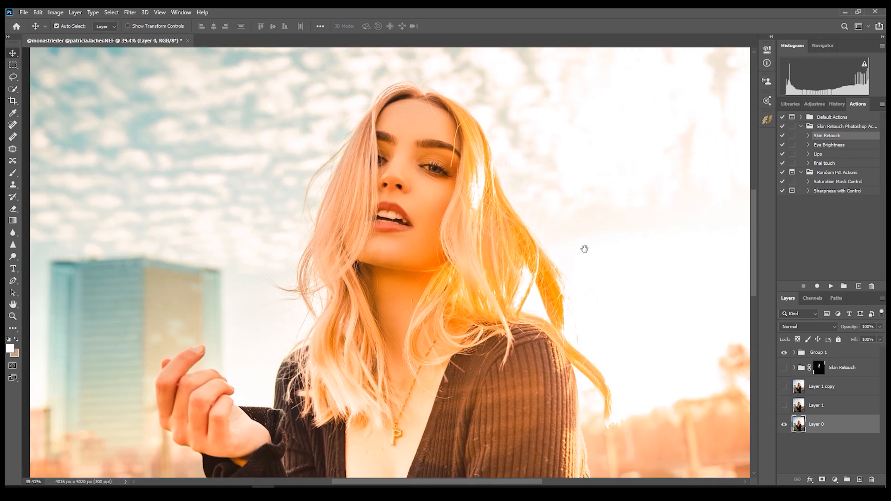
scroll(586, 254, "down", 3)
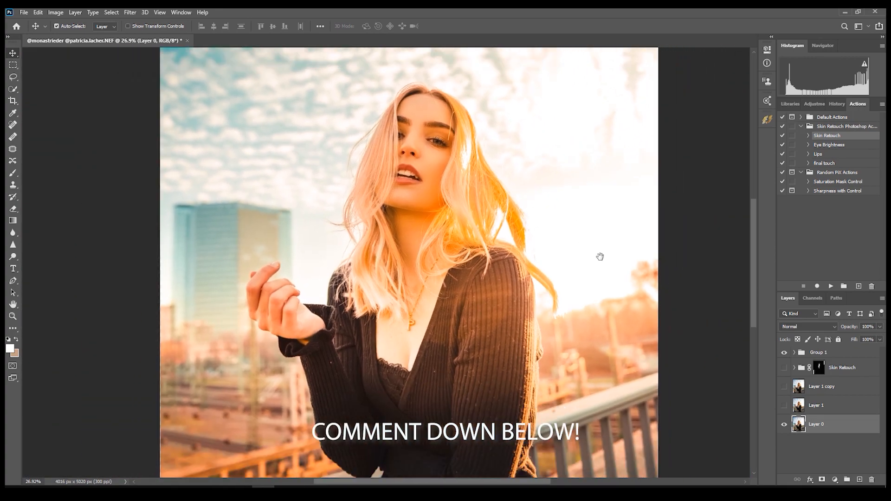
scroll(586, 266, "down", 2)
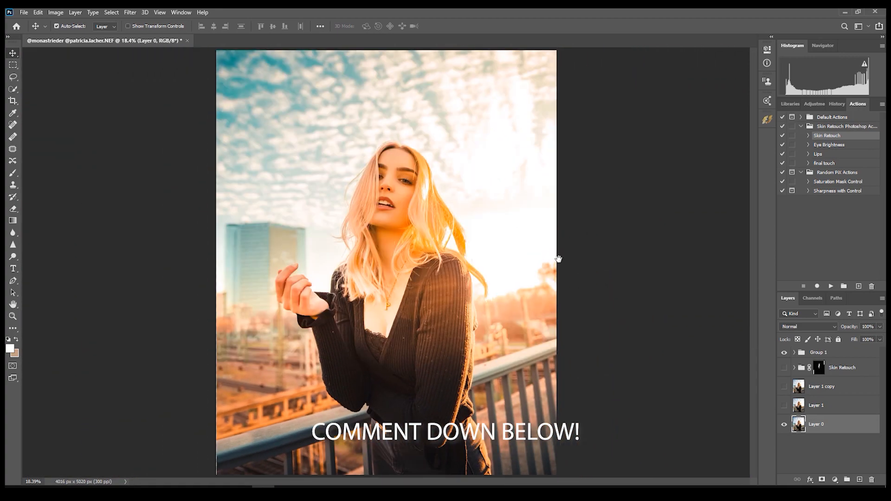
scroll(536, 264, "down", 2)
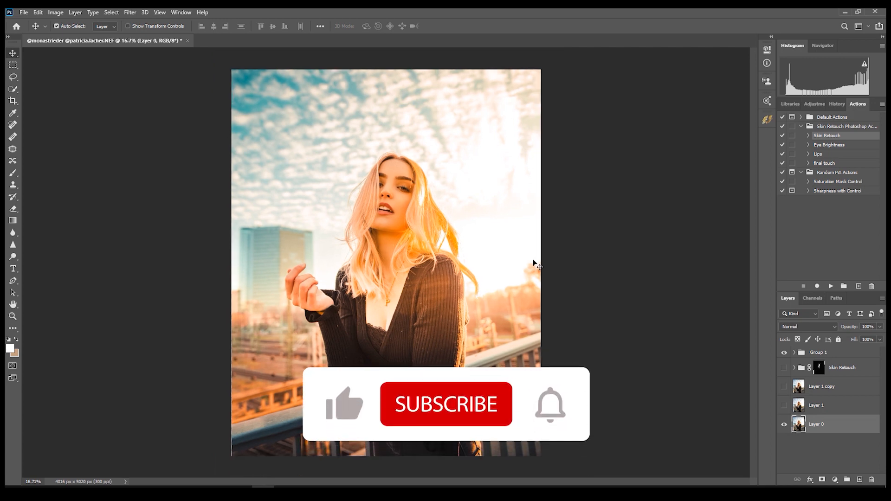
scroll(537, 264, "down", 3)
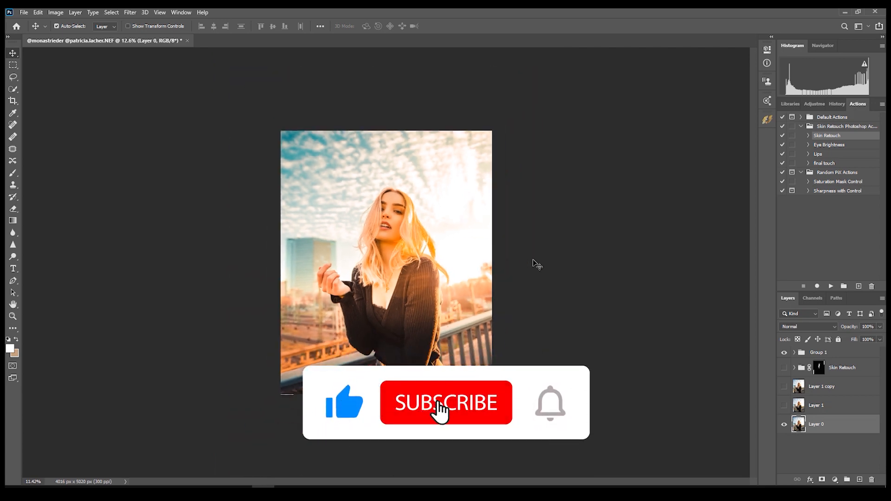
scroll(536, 263, "down", 3)
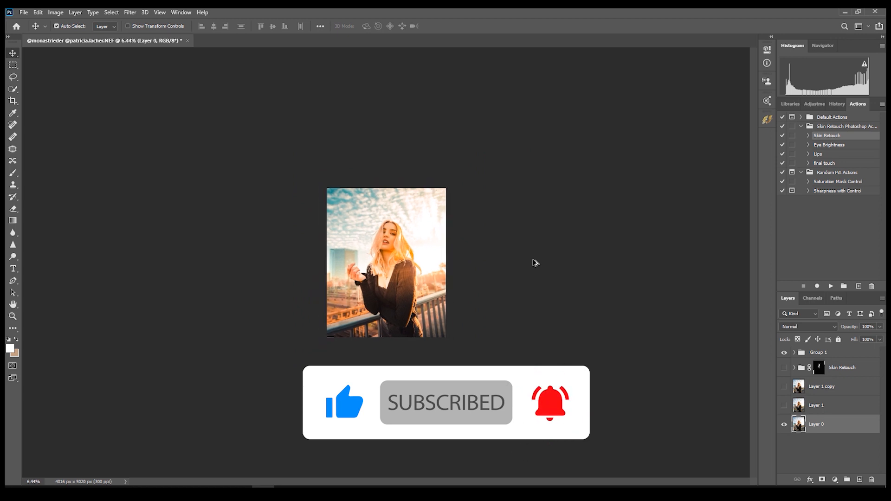
scroll(536, 263, "down", 2)
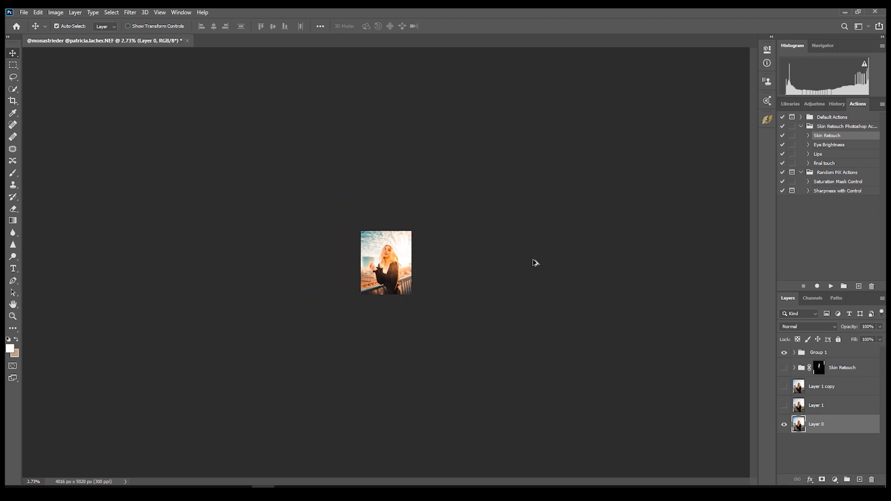